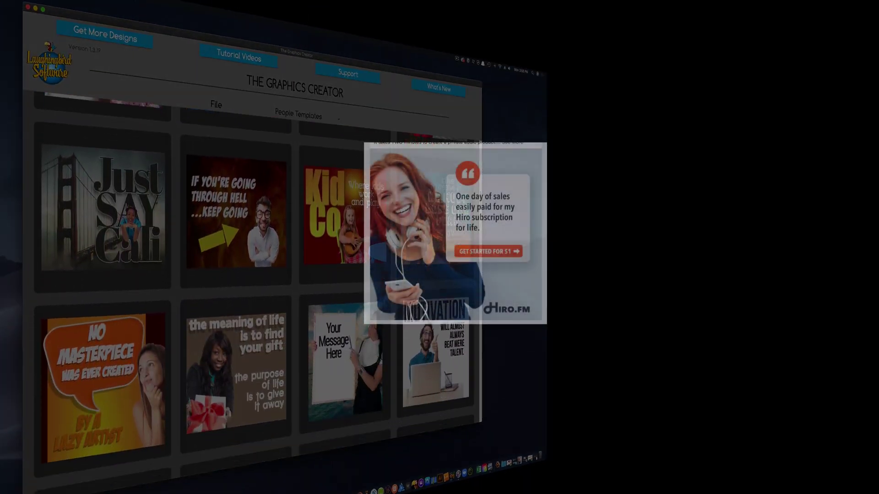
- Bring the Hiro.fm ad screenshot forward, then switch to the recording software
{"action": "scroll", "coordinate": [183, 284], "scroll_direction": "down", "scroll_amount": 10}
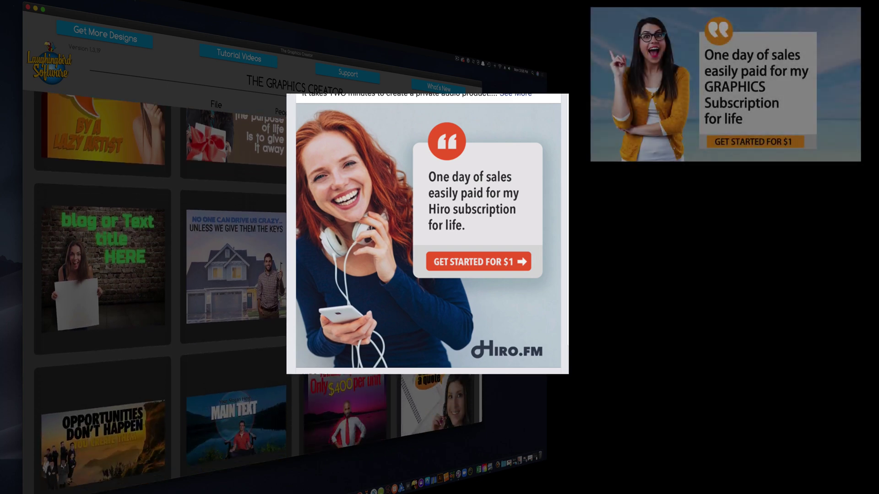
{"action": "scroll", "coordinate": [184, 284], "scroll_direction": "down", "scroll_amount": 10}
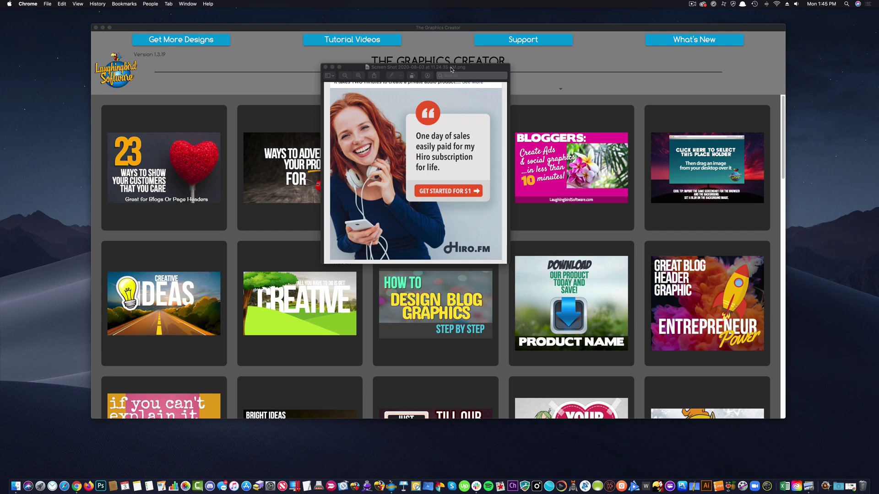
{"action": "left_click", "coordinate": [471, 70]}
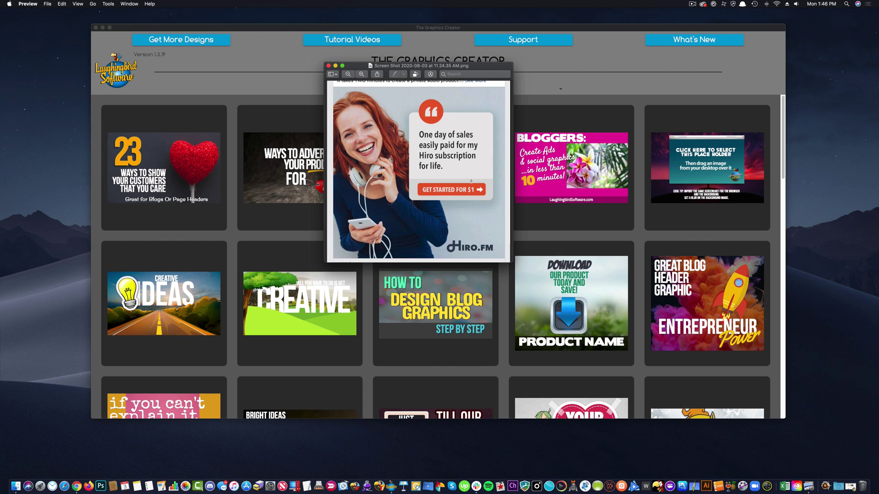
{"action": "key", "text": "super+shift+2"}
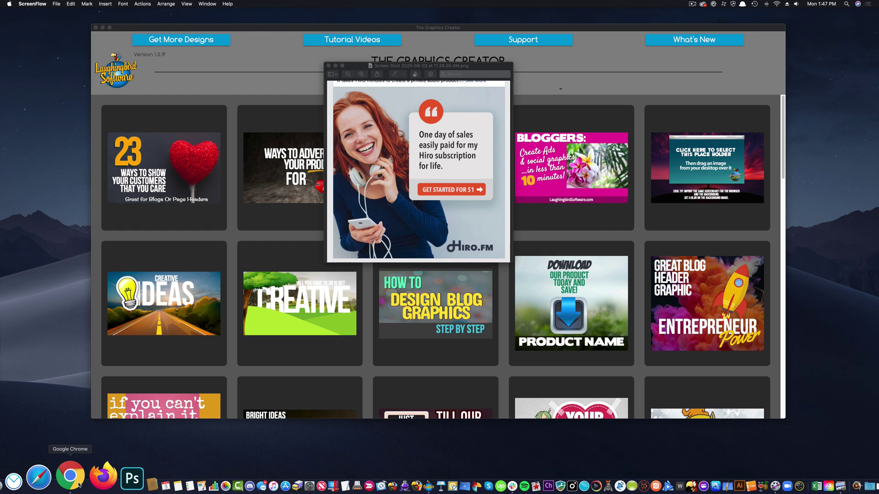
- Show page 2 of the Laughingbird Software store listings in Chrome
{"action": "left_click", "coordinate": [71, 476]}
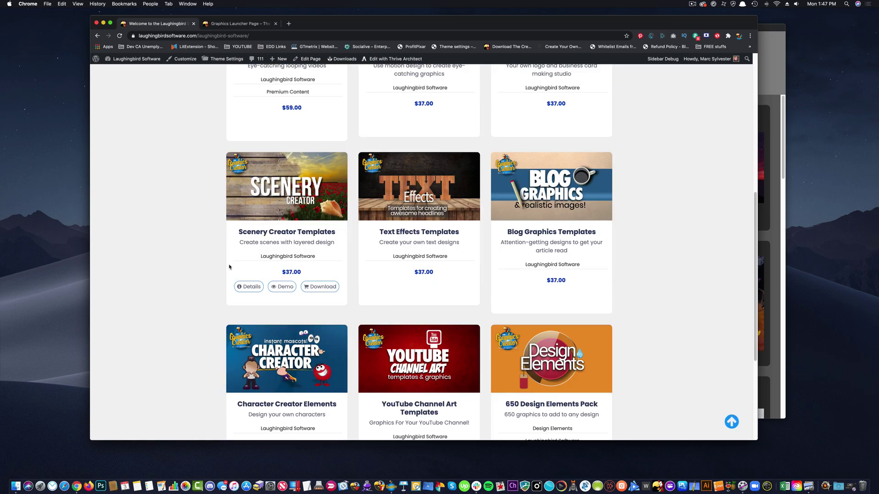
{"action": "scroll", "coordinate": [230, 267], "scroll_direction": "down", "scroll_amount": 5}
{"action": "left_click", "coordinate": [403, 408]}
{"action": "scroll", "coordinate": [285, 322], "scroll_direction": "down", "scroll_amount": 3}
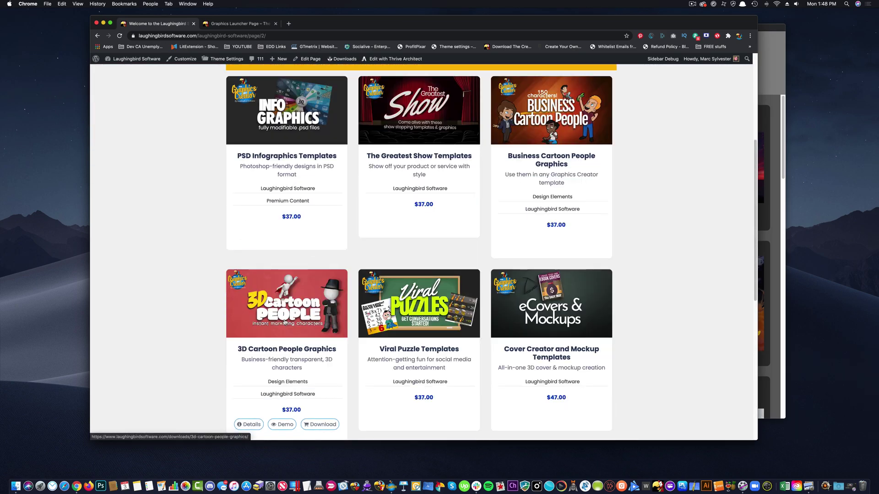
{"action": "scroll", "coordinate": [285, 322], "scroll_direction": "down", "scroll_amount": 5}
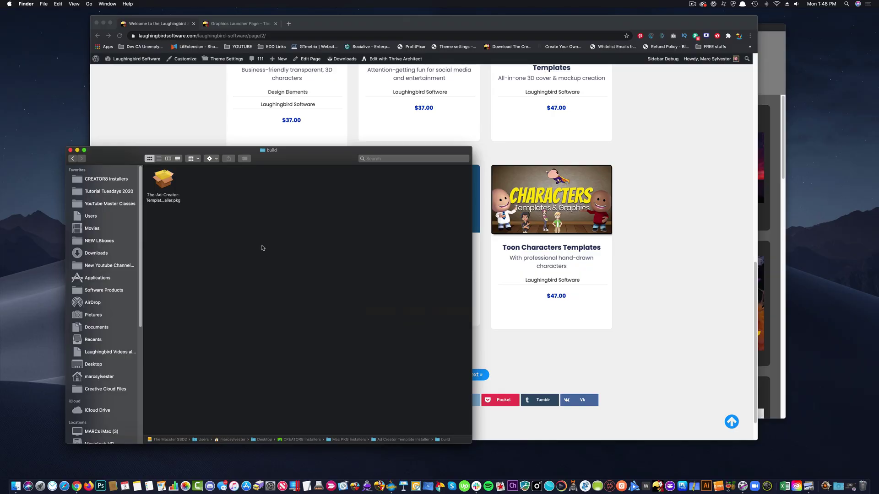
- Run The-Ad-Creator-Template-Installer.pkg from the Finder build folder
{"action": "double_click", "coordinate": [165, 183]}
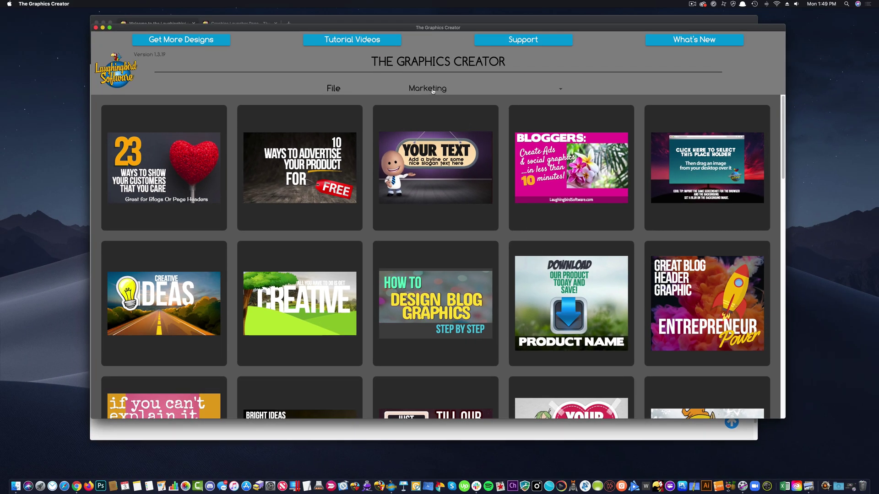
- Show the People Templates category and scroll to the eStoreONLINE OPEN sign ad
{"action": "left_click", "coordinate": [432, 91]}
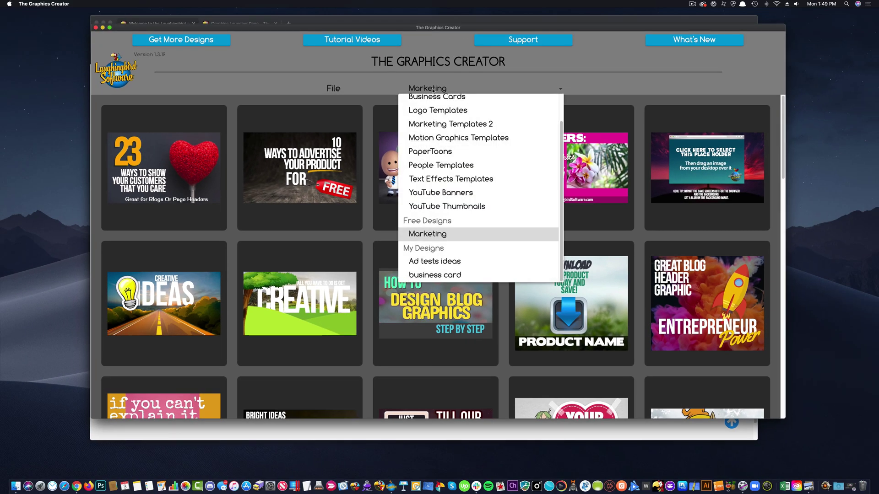
{"action": "left_click", "coordinate": [426, 167]}
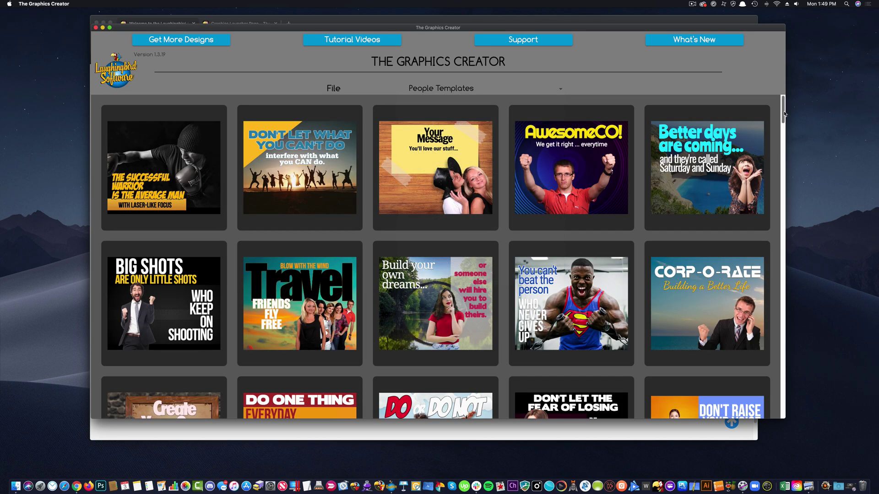
{"action": "scroll", "coordinate": [784, 113], "scroll_direction": "down", "scroll_amount": 5}
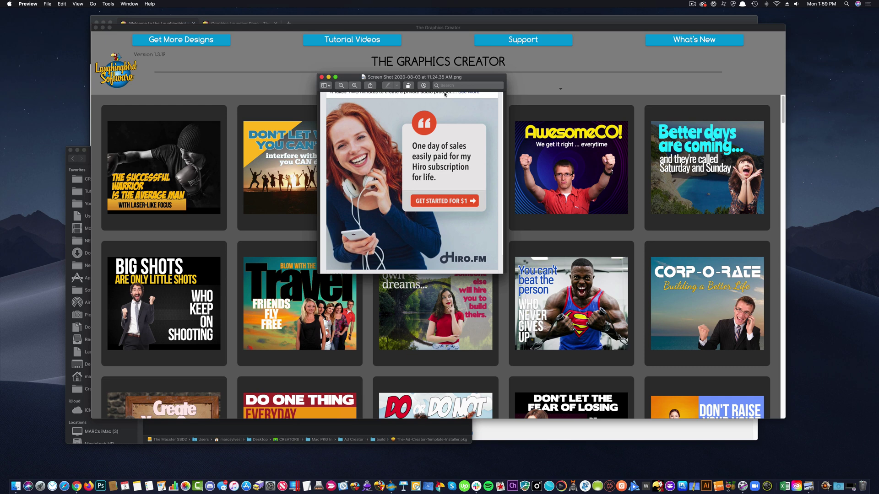
{"action": "left_click", "coordinate": [601, 70]}
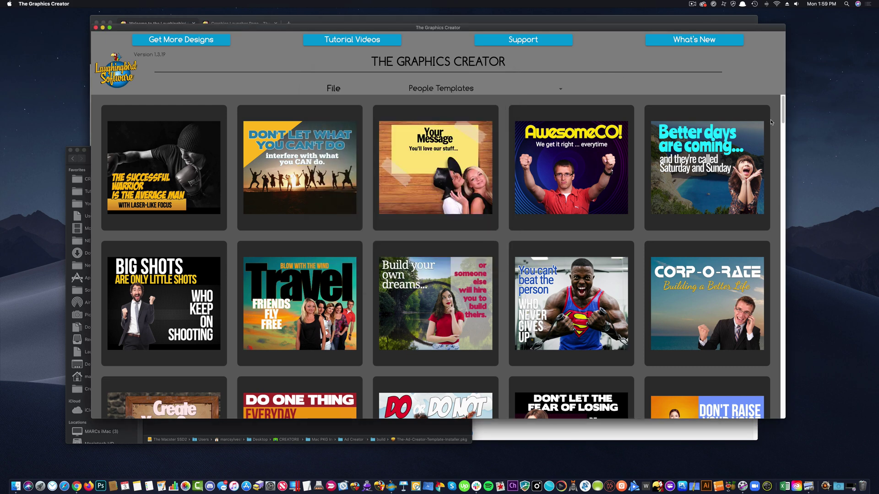
{"action": "left_click_drag", "start_coordinate": [782, 113], "coordinate": [776, 183]}
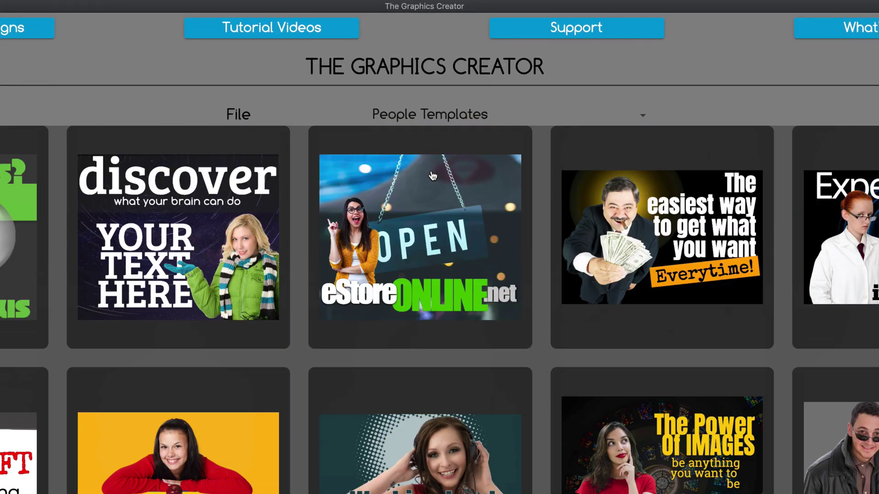
- Open the OPEN sign template and move the Hiro.fm reference ad to the top-left
{"action": "left_click", "coordinate": [431, 181]}
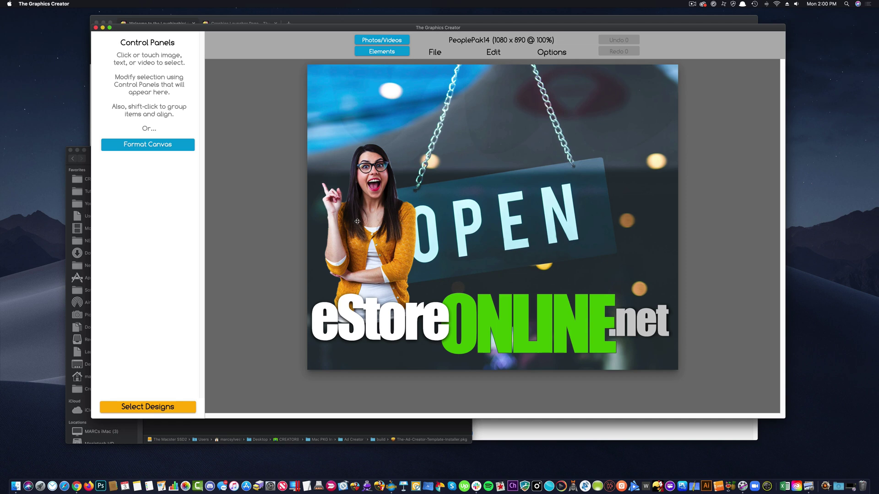
{"action": "key", "text": "super+Tab"}
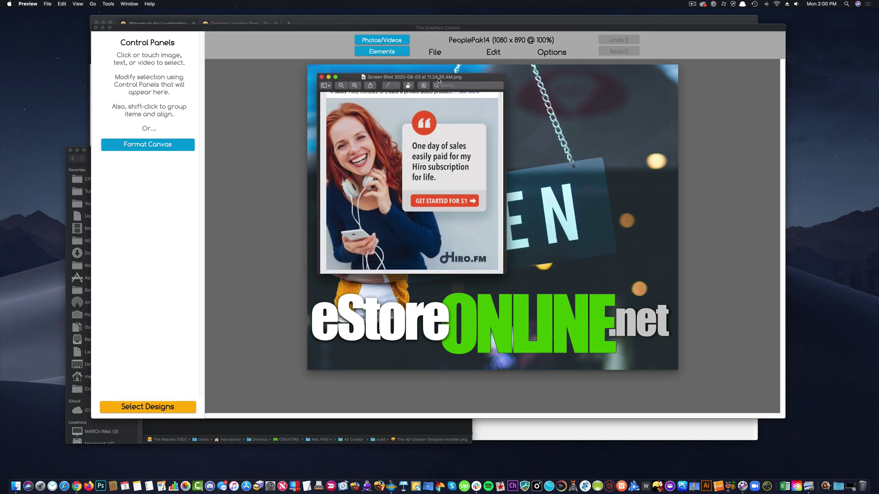
{"action": "left_click_drag", "start_coordinate": [442, 78], "coordinate": [129, 51]}
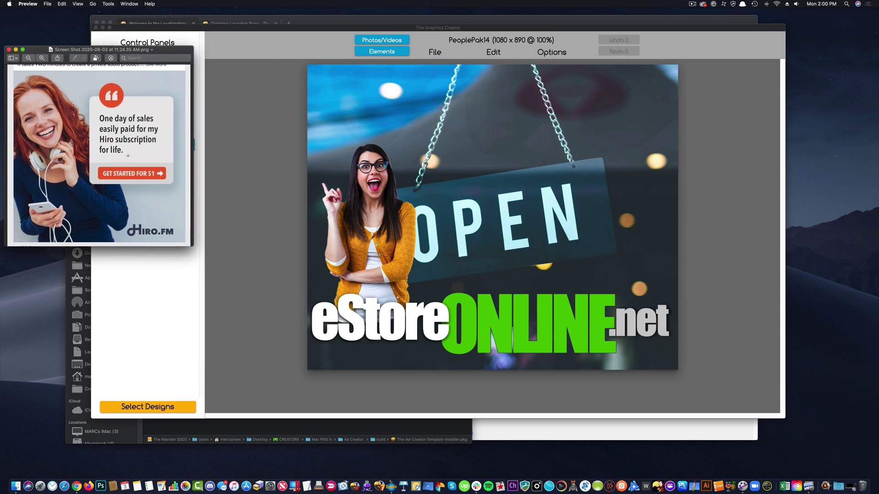
- Shift and shrink the editor window beside the reference ad, and move the woman photo up
{"action": "left_click", "coordinate": [273, 29]}
{"action": "left_click_drag", "start_coordinate": [272, 29], "coordinate": [335, 32]}
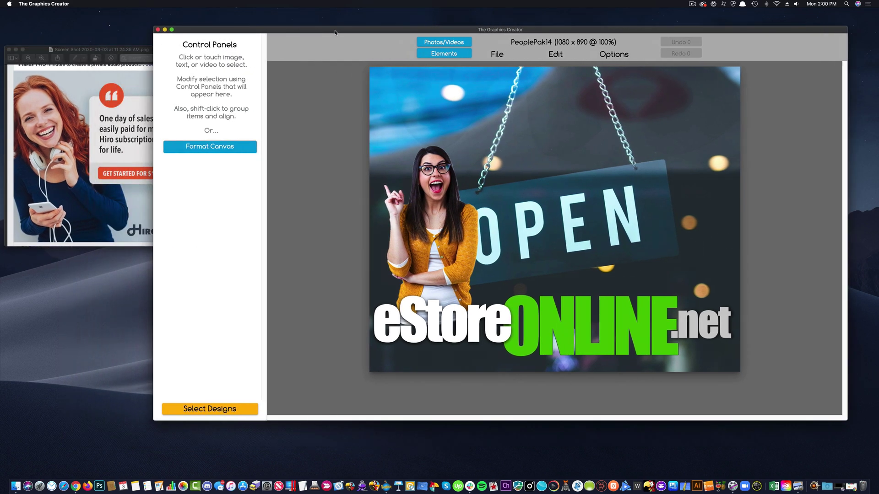
{"action": "left_click_drag", "start_coordinate": [846, 414], "coordinate": [720, 410]}
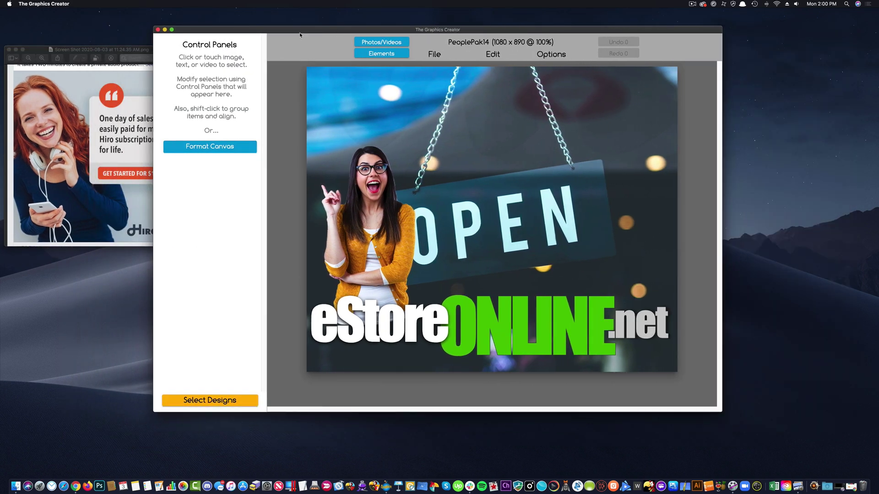
{"action": "left_click_drag", "start_coordinate": [300, 34], "coordinate": [339, 22]}
{"action": "left_click_drag", "start_coordinate": [473, 329], "coordinate": [519, 391]}
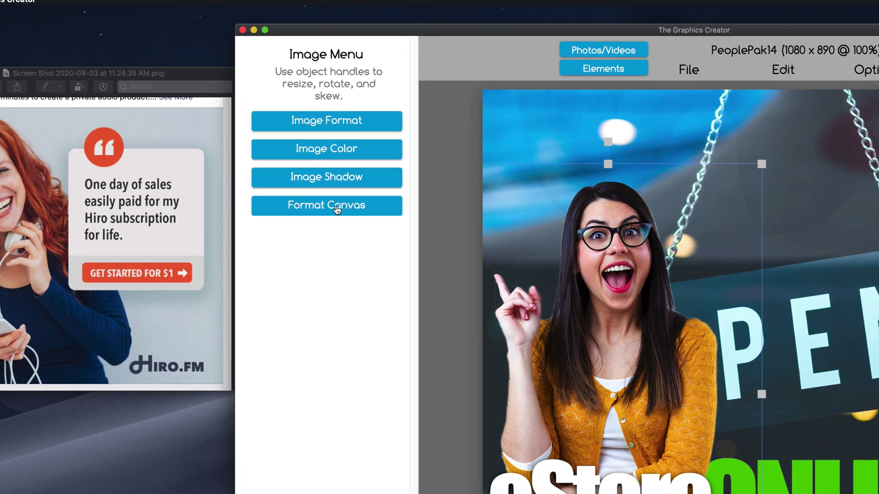
- Set the canvas Width to 1260 and Height to 720 in Format Canvas
{"action": "left_click", "coordinate": [337, 209]}
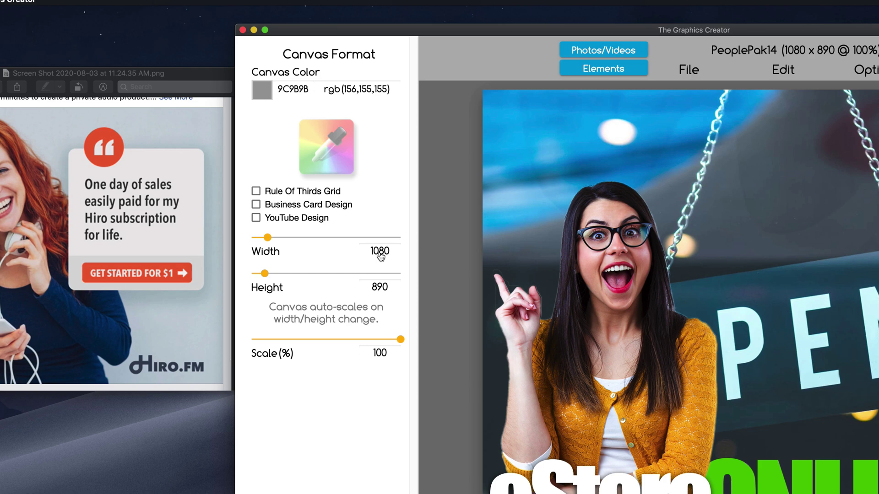
{"action": "left_click", "coordinate": [380, 253]}
{"action": "type", "text": "12"}
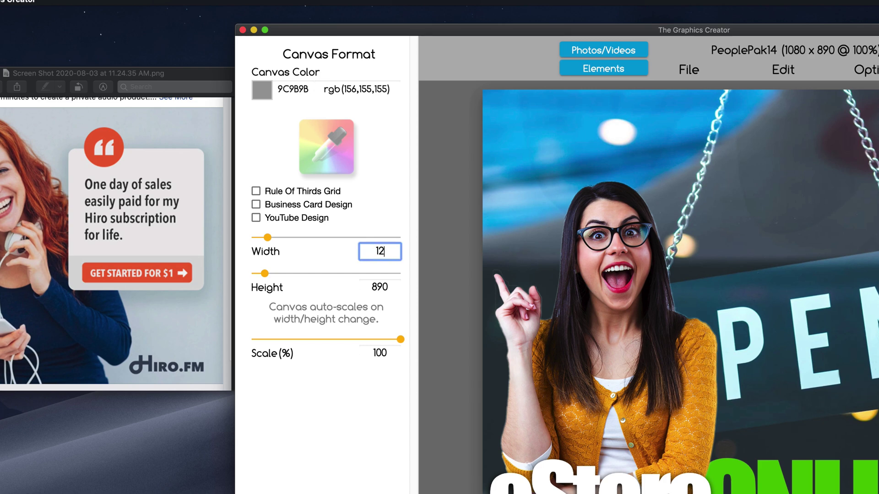
{"action": "type", "text": "60"}
{"action": "left_click", "coordinate": [384, 289]}
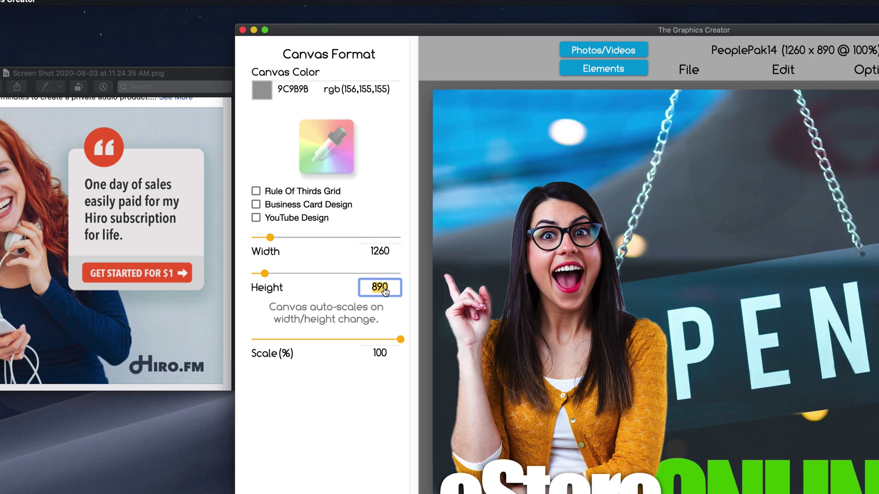
{"action": "type", "text": "720"}
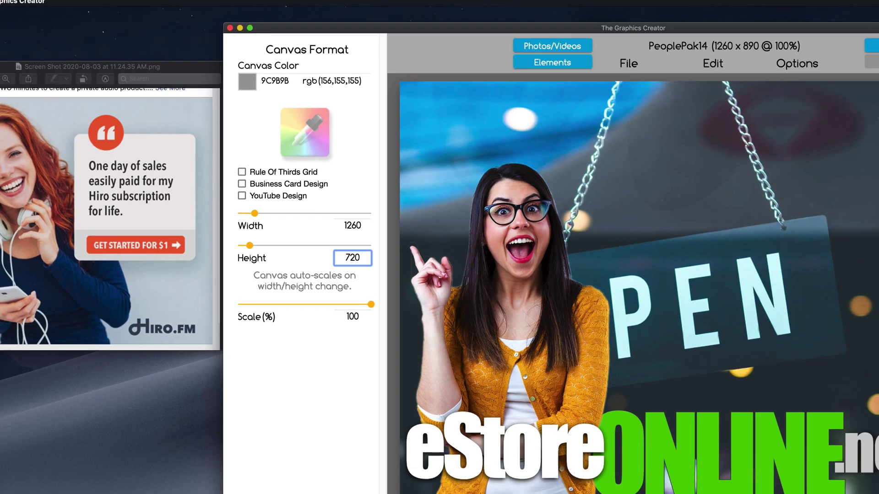
{"action": "key", "text": "Return"}
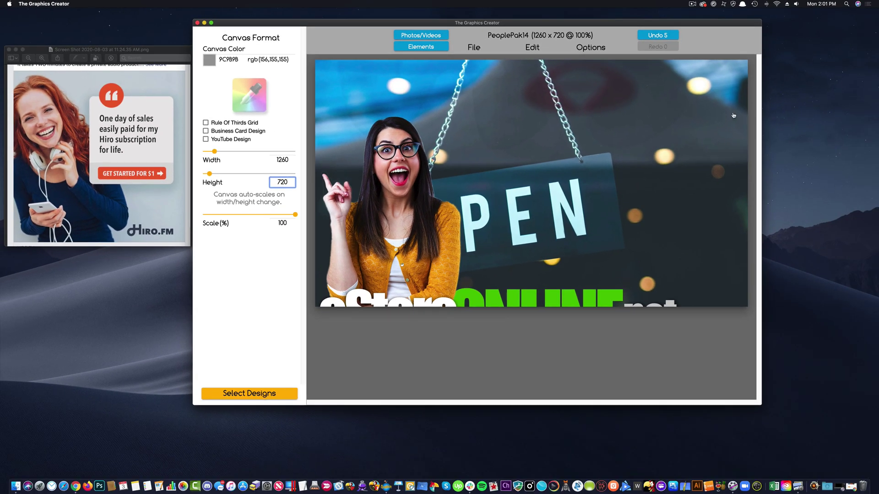
- Delete the shop-sign background photo and move the woman photo and ONLINE text up
{"action": "left_click_drag", "start_coordinate": [383, 101], "coordinate": [366, 85]}
{"action": "key", "text": "Delete"}
{"action": "left_click_drag", "start_coordinate": [385, 184], "coordinate": [380, 198]}
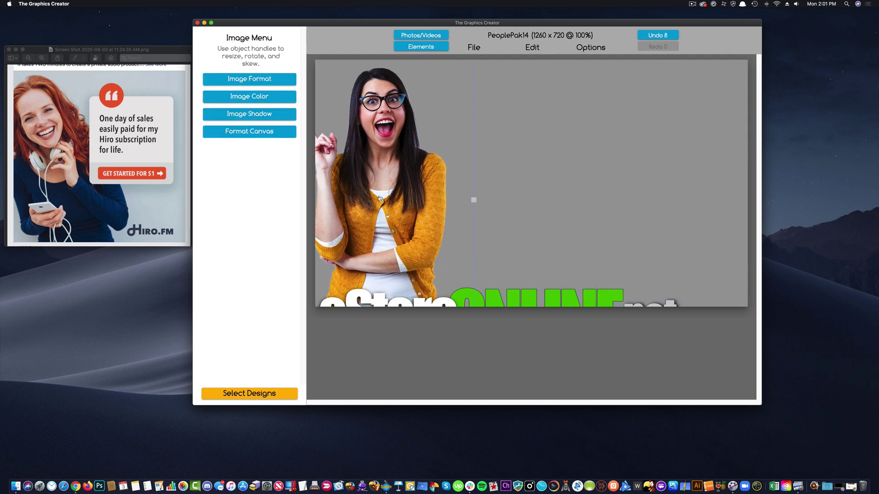
{"action": "left_click_drag", "start_coordinate": [483, 303], "coordinate": [519, 137]}
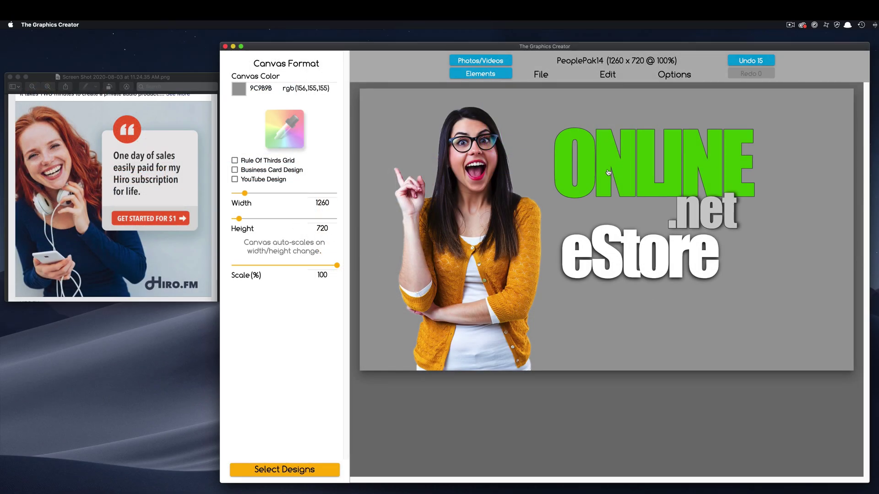
- Delete the ONLINE and .net text and move eStore toward the top right
{"action": "mouse_move", "coordinate": [606, 168]}
{"action": "left_mouse_down"}
{"action": "mouse_move", "coordinate": [595, 154]}
{"action": "mouse_move", "coordinate": [622, 166]}
{"action": "left_mouse_up"}
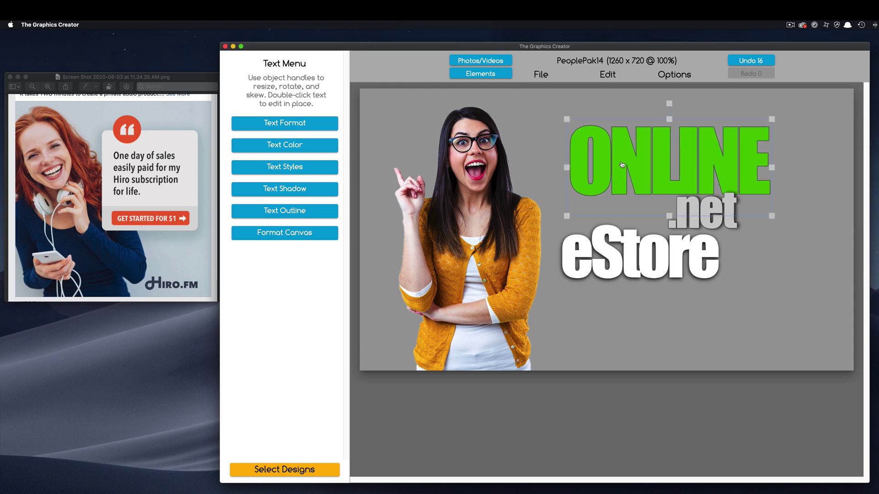
{"action": "key", "text": "Delete"}
{"action": "left_click_drag", "start_coordinate": [687, 215], "coordinate": [669, 176]}
{"action": "key", "text": "Delete"}
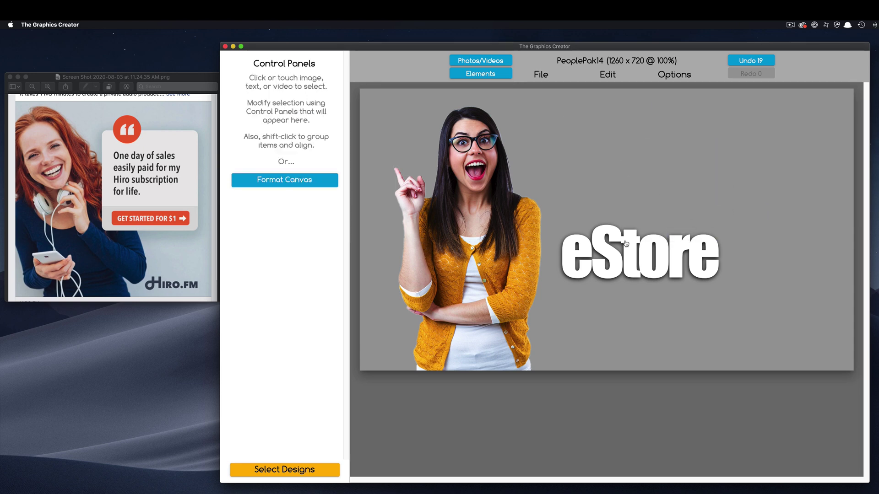
{"action": "left_click", "coordinate": [621, 243]}
{"action": "left_click_drag", "start_coordinate": [621, 243], "coordinate": [639, 152]}
- Replace eStore with 'One day of sales / easily paid for my / Hiro subscription / for life'
{"action": "double_click", "coordinate": [639, 152]}
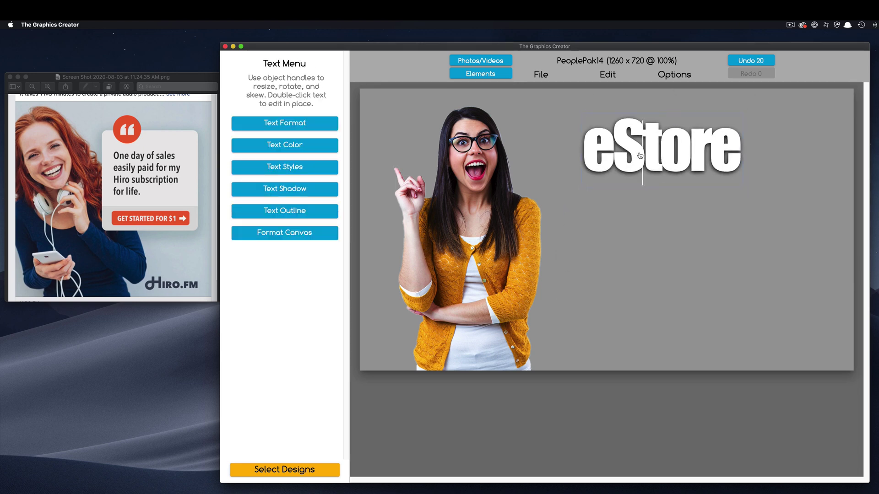
{"action": "double_click", "coordinate": [640, 153]}
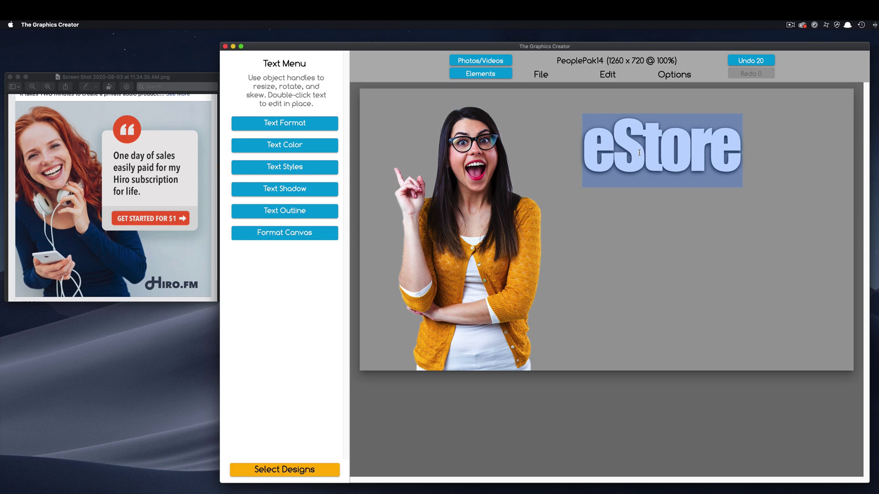
{"action": "type", "text": "One day of sales"}
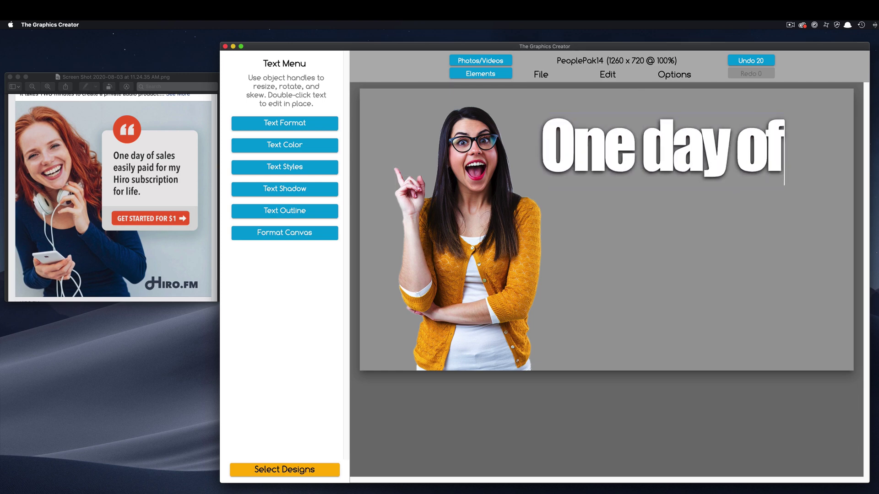
{"action": "key", "text": "Return"}
{"action": "type", "text": "easily paid for my"}
{"action": "key", "text": "Return"}
{"action": "type", "text": "Hiro subscription"}
{"action": "key", "text": "Return"}
{"action": "type", "text": "for life"}
{"action": "left_click", "coordinate": [676, 281]}
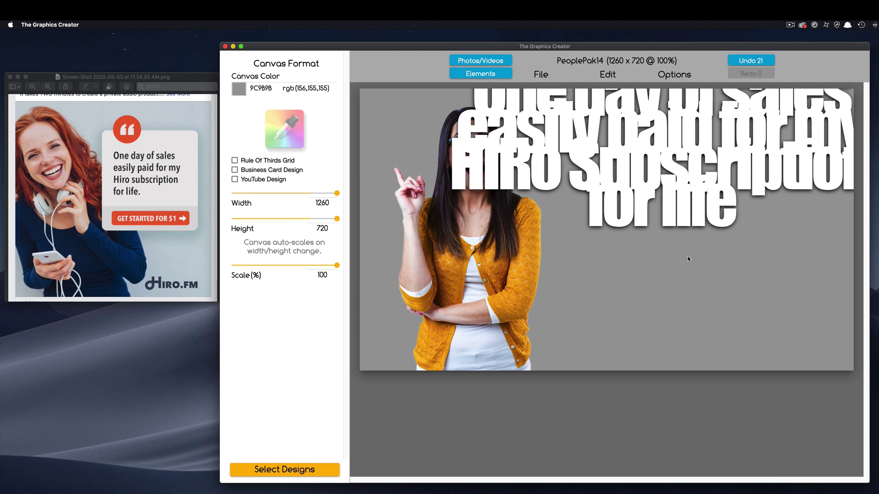
{"action": "left_click_drag", "start_coordinate": [671, 212], "coordinate": [674, 310]}
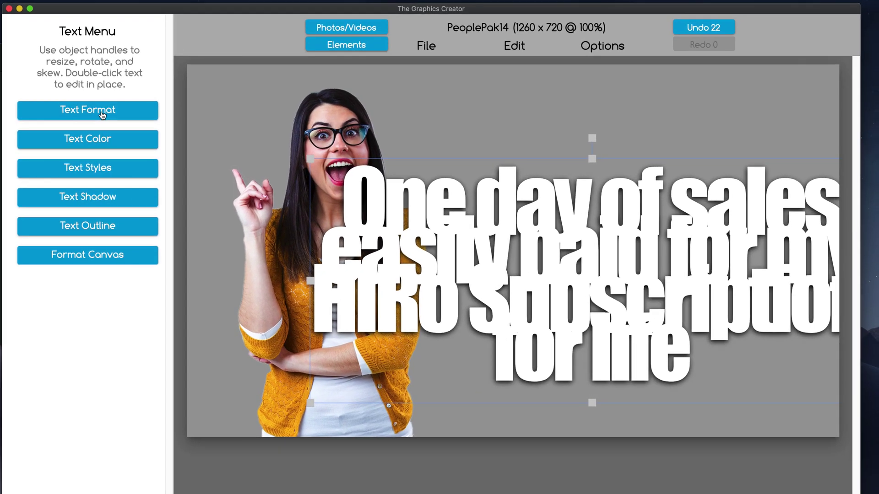
- Set the quote's character spacing to -19 and line spacing to 0.82
{"action": "left_click", "coordinate": [293, 125]}
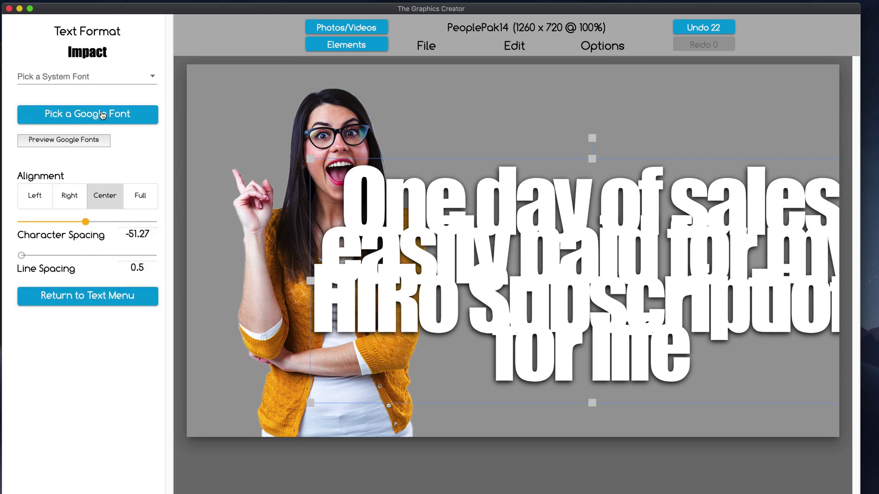
{"action": "left_click", "coordinate": [85, 222]}
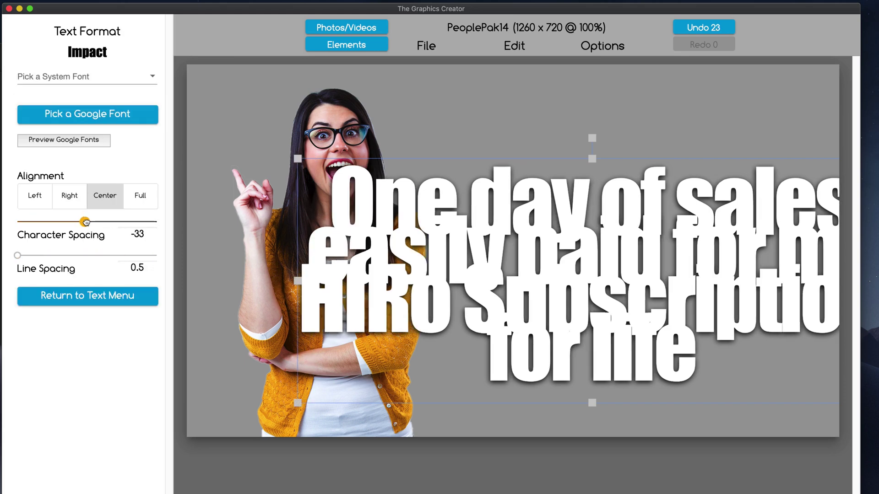
{"action": "left_click_drag", "start_coordinate": [86, 222], "coordinate": [89, 222]}
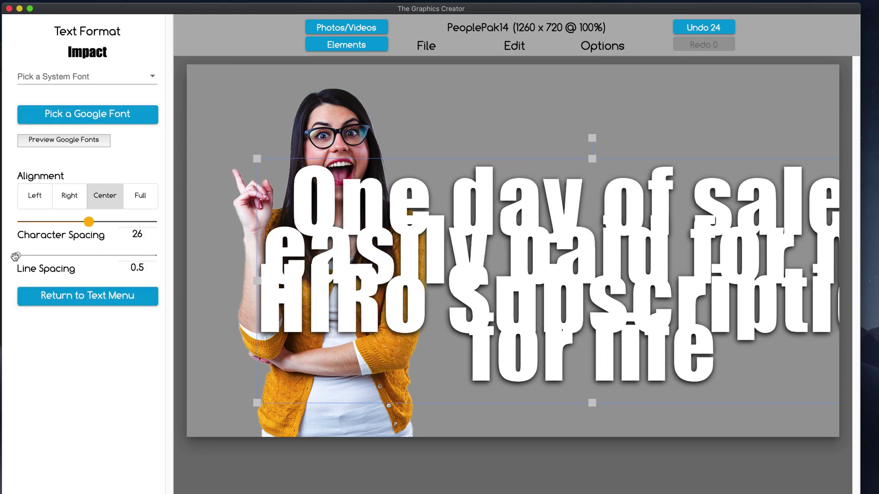
{"action": "left_click_drag", "start_coordinate": [15, 256], "coordinate": [22, 255]}
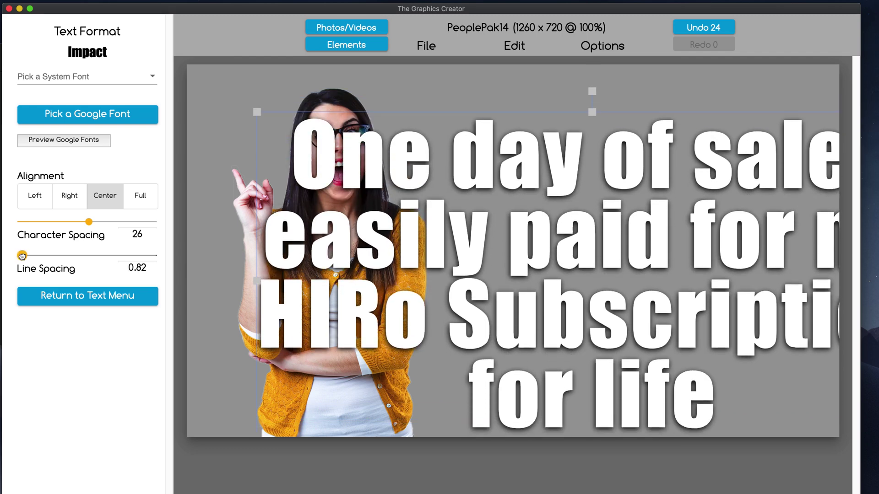
{"action": "left_click", "coordinate": [85, 222]}
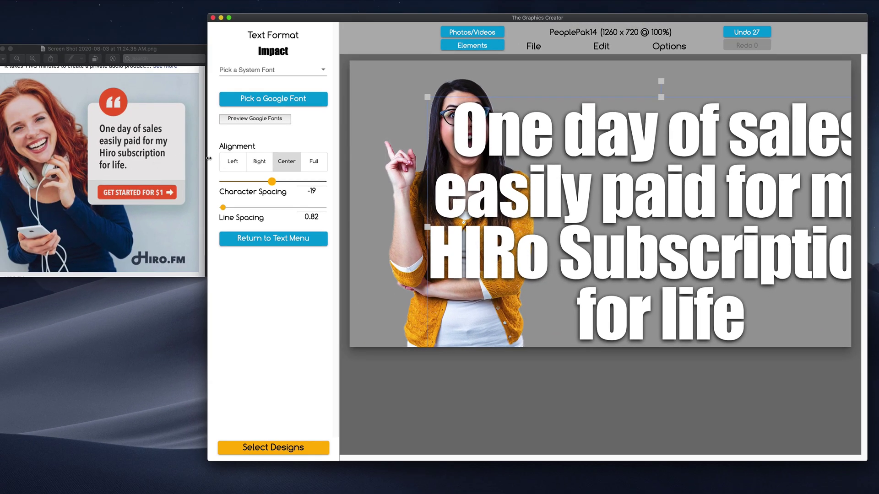
- Left-align the quote and shrink it to sit beside the woman
{"action": "left_click", "coordinate": [231, 164]}
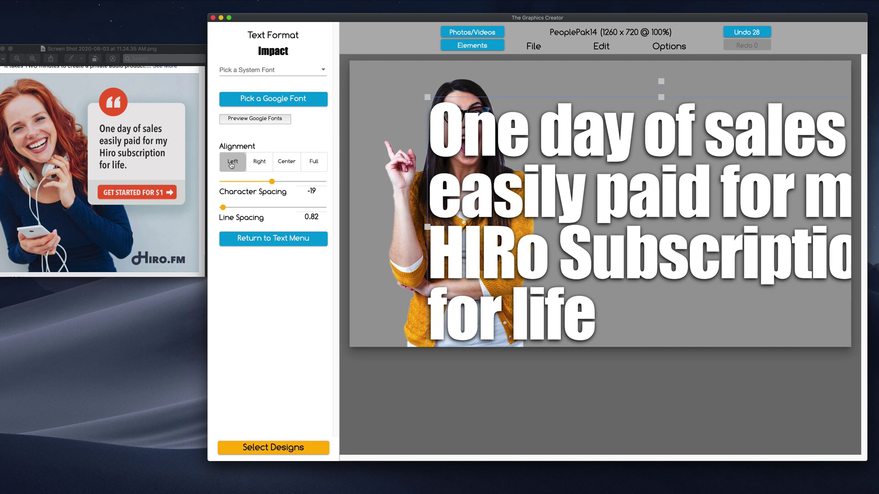
{"action": "left_click", "coordinate": [444, 112]}
{"action": "left_click_drag", "start_coordinate": [444, 113], "coordinate": [603, 219]}
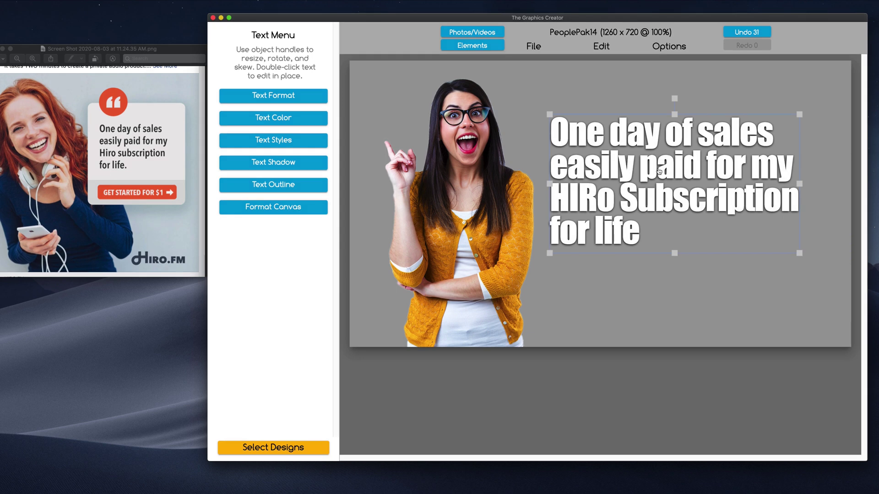
- Overwrite the word HIRo on the quote's third line with '****'
{"action": "left_click", "coordinate": [582, 202]}
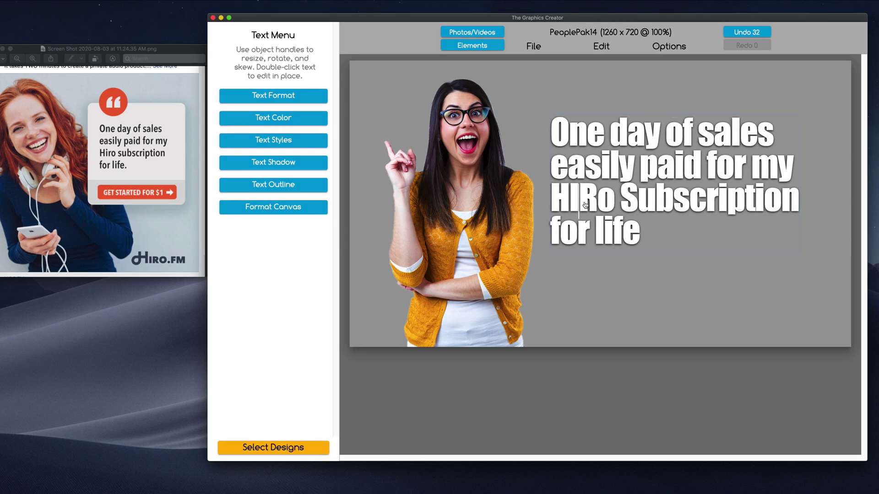
{"action": "double_click", "coordinate": [585, 205]}
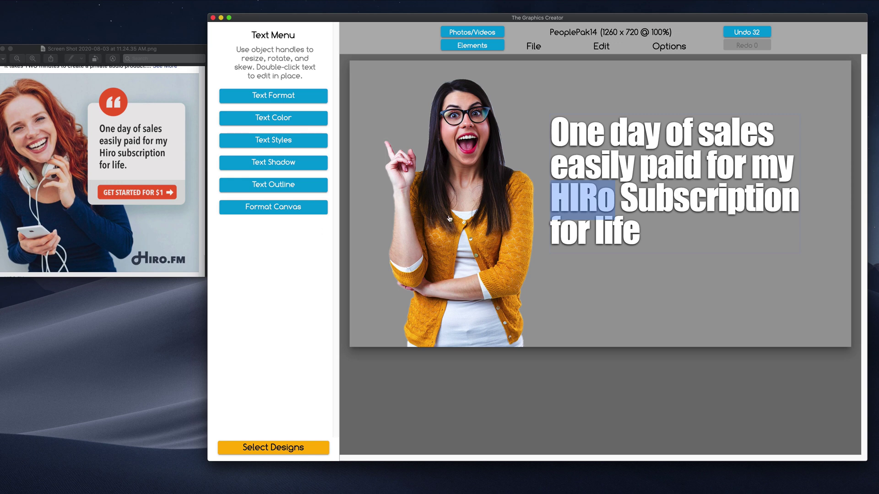
{"action": "type", "text": "****"}
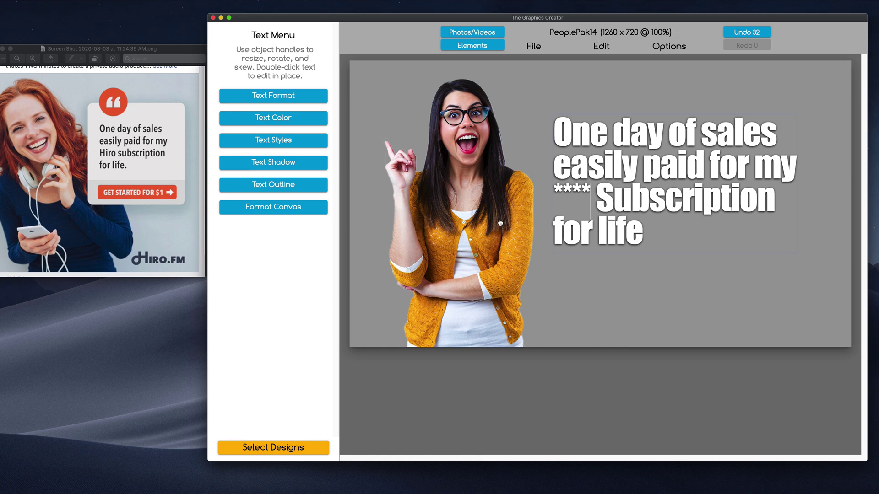
- Set the quote's font to Adobe Fan Heiti Std
{"action": "left_click", "coordinate": [630, 228]}
{"action": "left_click", "coordinate": [631, 227]}
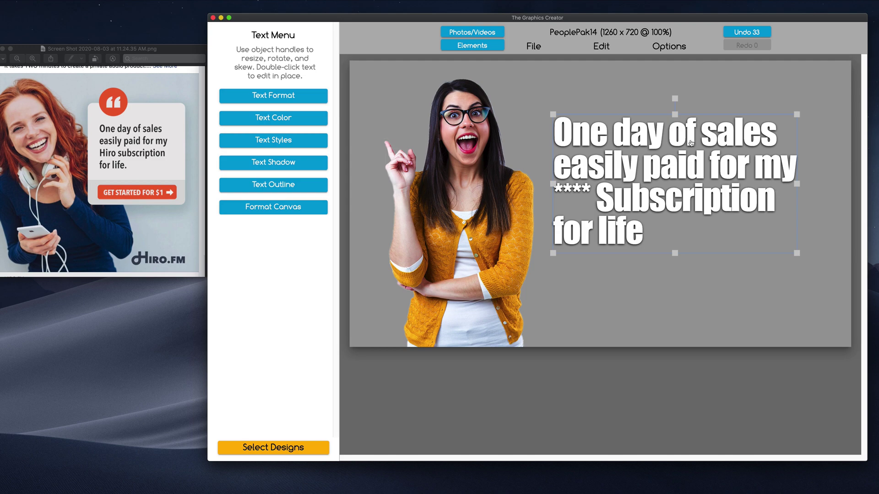
{"action": "left_click", "coordinate": [259, 96]}
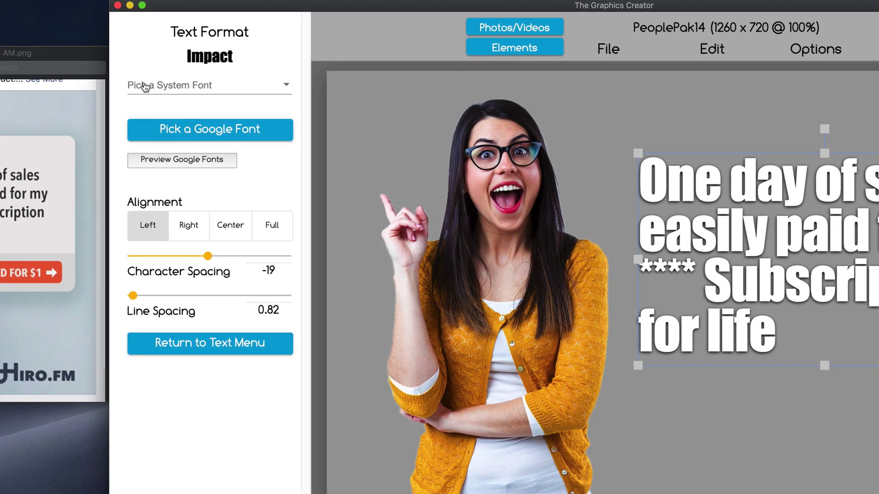
{"action": "left_click", "coordinate": [182, 87]}
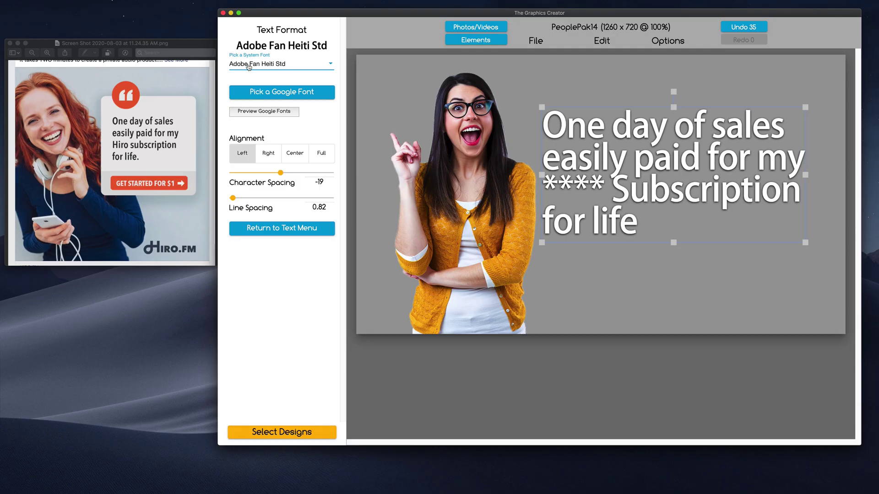
- Replace the '****' placeholder with 'GRAPHICS'
{"action": "left_click", "coordinate": [584, 186]}
{"action": "double_click", "coordinate": [585, 185]}
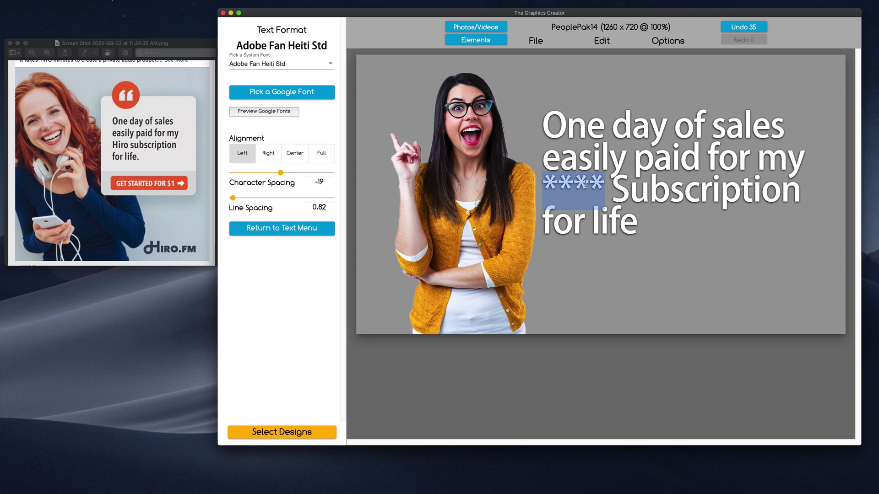
{"action": "type", "text": "GRSPHI"}
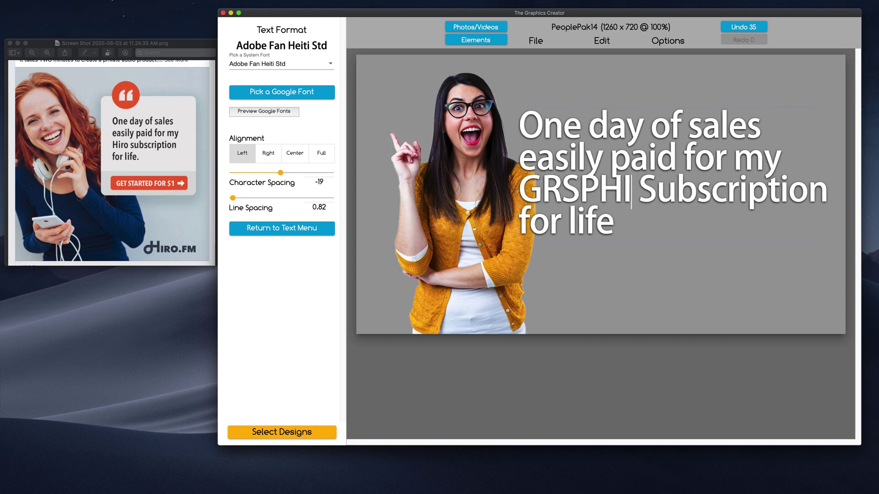
{"action": "key", "text": "BackSpace"}
{"action": "key", "text": "BackSpace"}
{"action": "key", "text": "BackSpace"}
{"action": "key", "text": "BackSpace"}
{"action": "type", "text": "APHICS"}
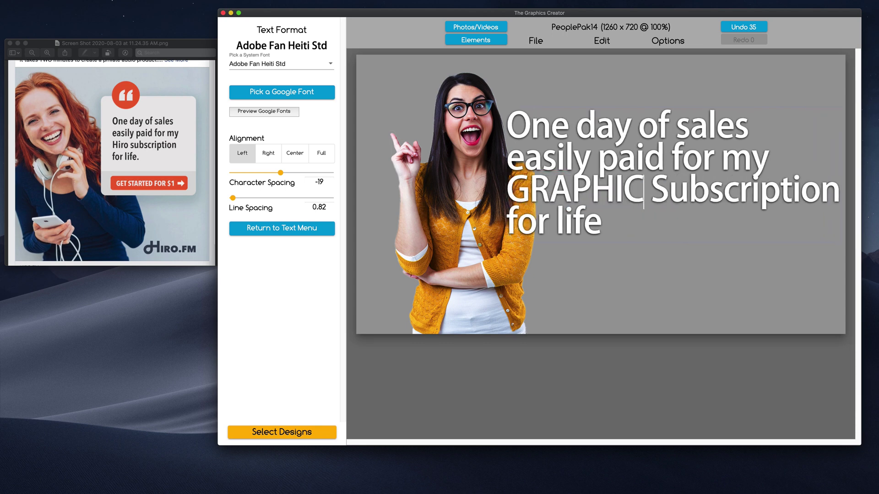
{"action": "left_click", "coordinate": [569, 162]}
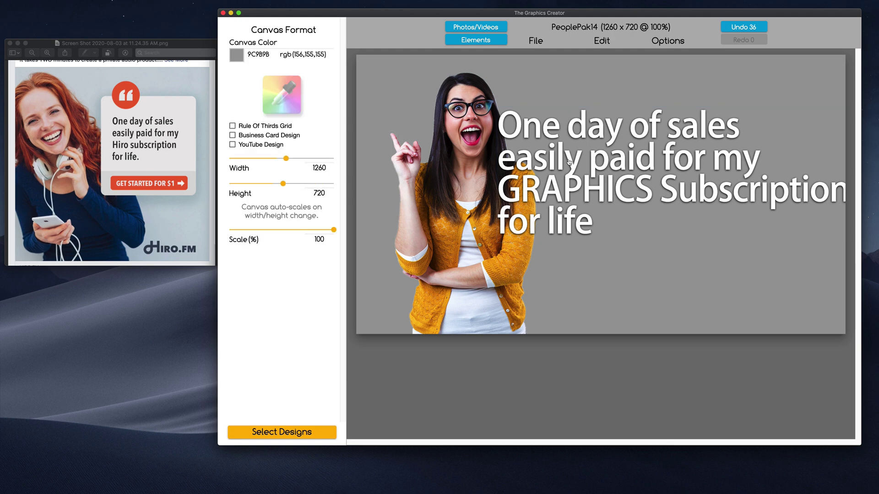
- Shrink the quote box and set its character spacing to -4
{"action": "left_click", "coordinate": [498, 109]}
{"action": "left_click_drag", "start_coordinate": [496, 108], "coordinate": [556, 130]}
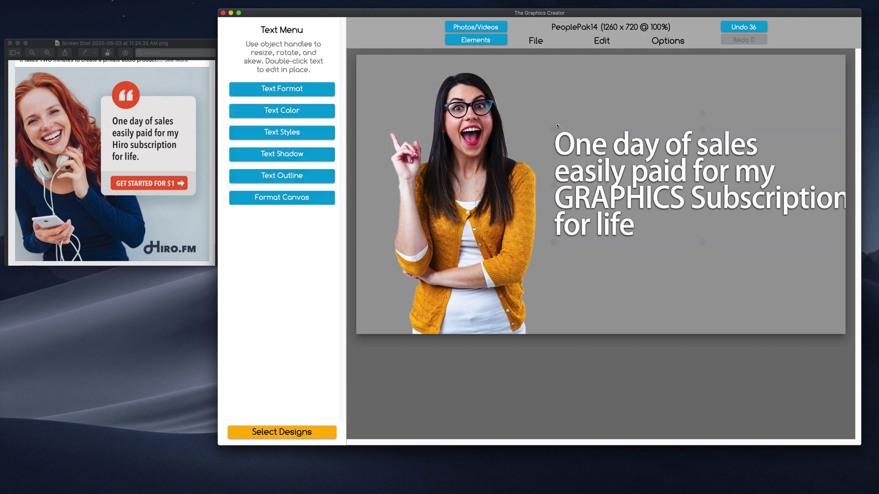
{"action": "left_click", "coordinate": [278, 87]}
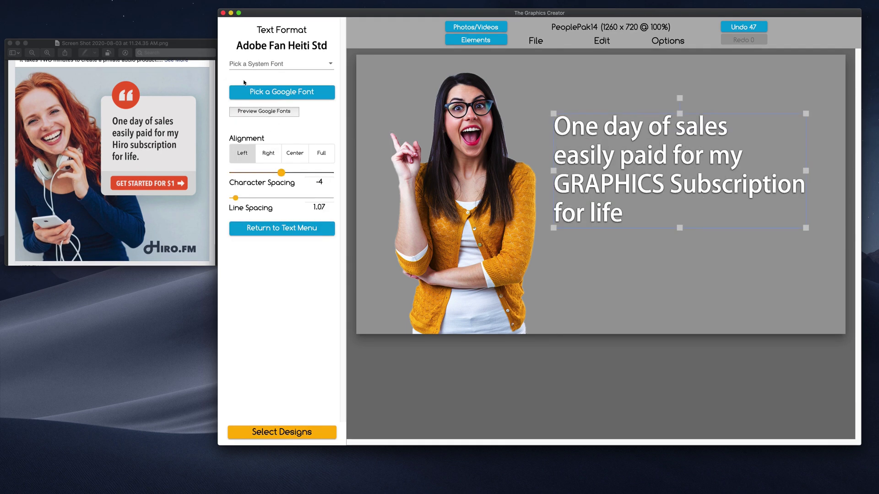
{"action": "left_click", "coordinate": [639, 81]}
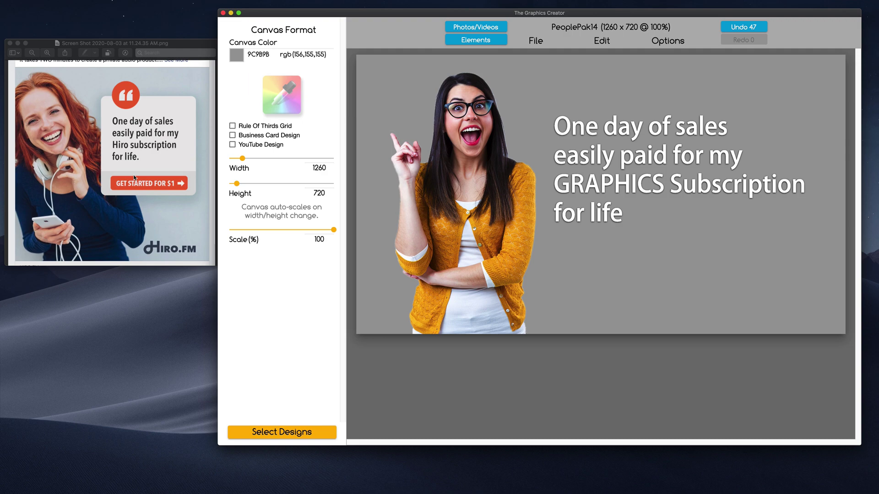
- Add a light grey rectangle and send it behind the headline
{"action": "left_click", "coordinate": [602, 42]}
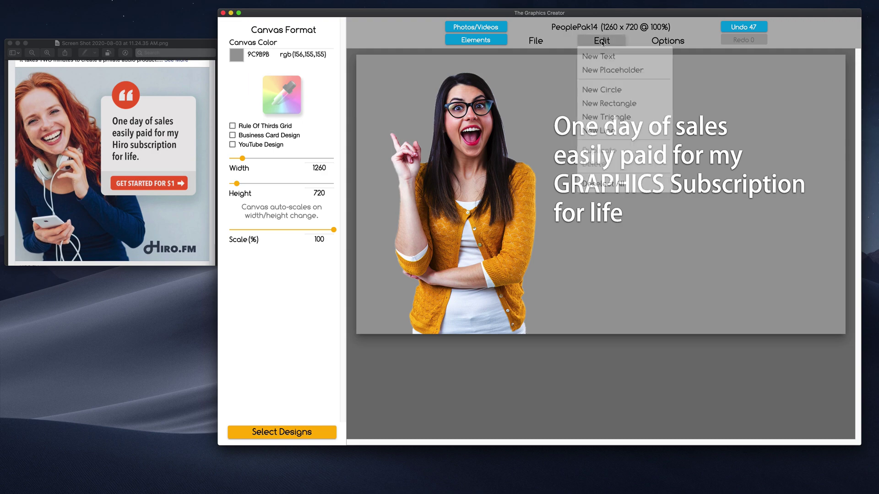
{"action": "left_click", "coordinate": [607, 111]}
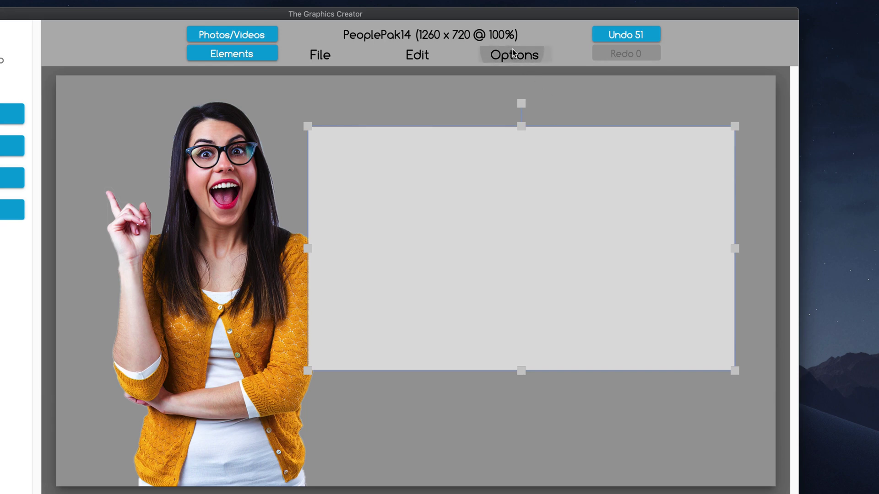
{"action": "left_click", "coordinate": [514, 55]}
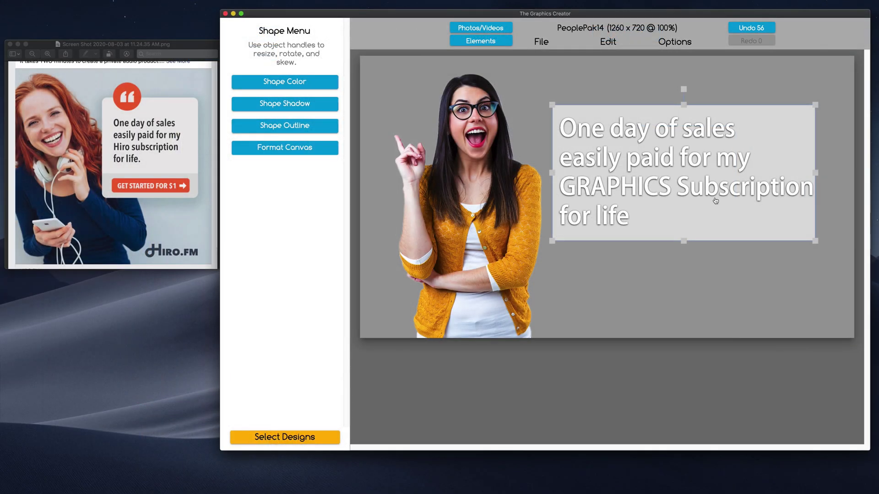
- Break the line before 'Subscription' so the quote spans five lines
{"action": "left_click", "coordinate": [682, 195]}
{"action": "double_click", "coordinate": [685, 192]}
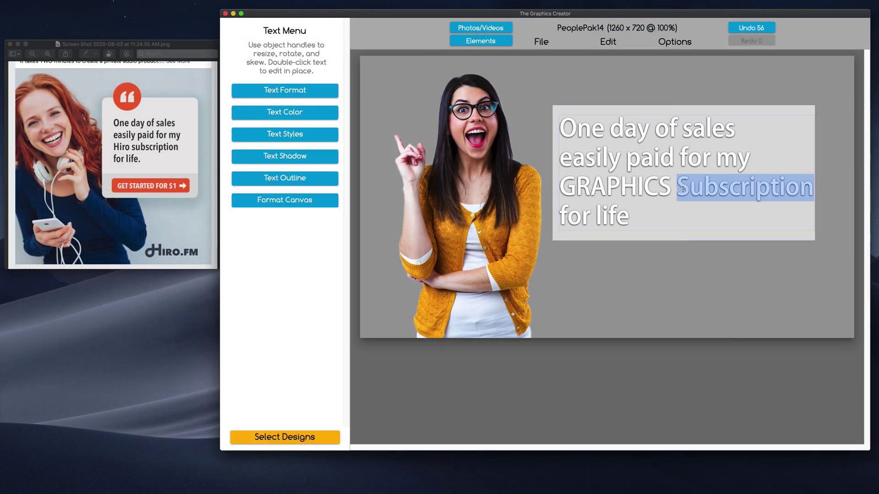
{"action": "left_click", "coordinate": [681, 186]}
{"action": "key", "text": "BackSpace"}
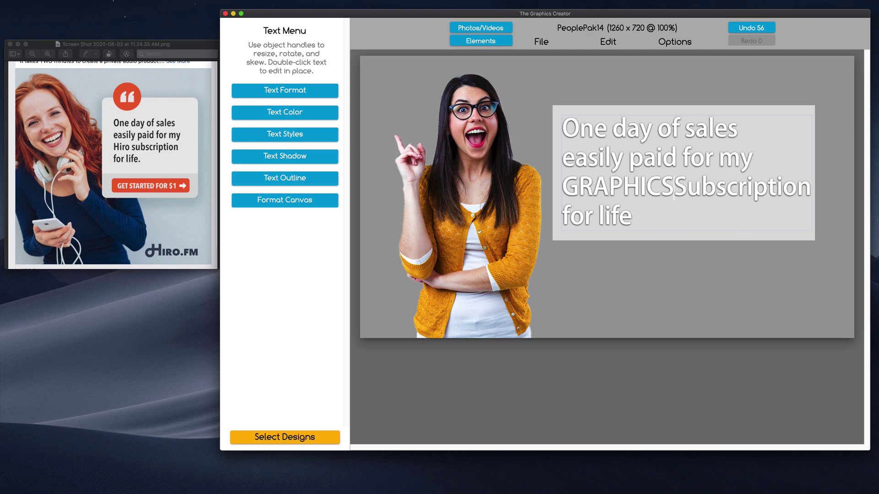
{"action": "key", "text": "Return"}
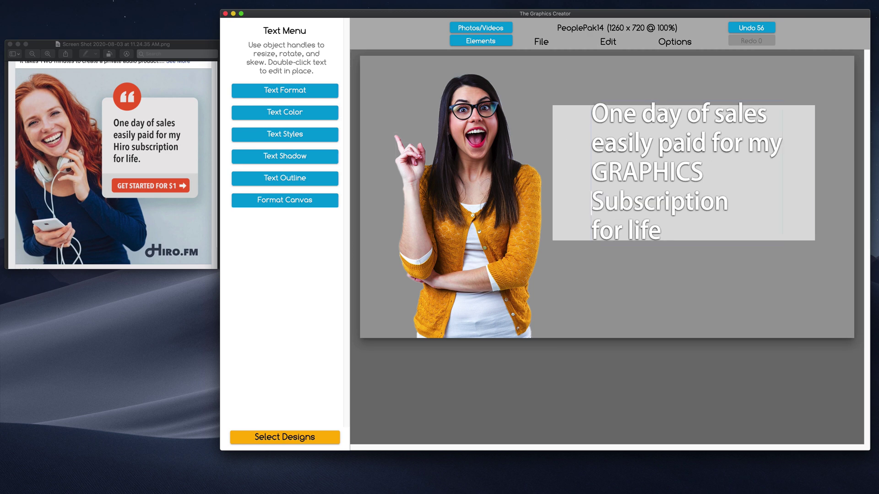
{"action": "left_click", "coordinate": [708, 313]}
{"action": "left_click", "coordinate": [715, 239]}
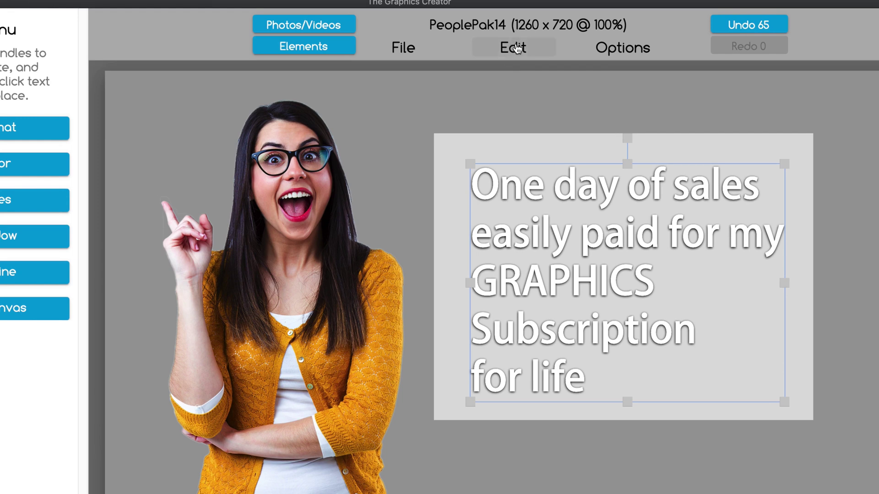
- Add a small circle over the grey box's top-left corner, filled with the sweater's orange EB971D
{"action": "left_click", "coordinate": [514, 48]}
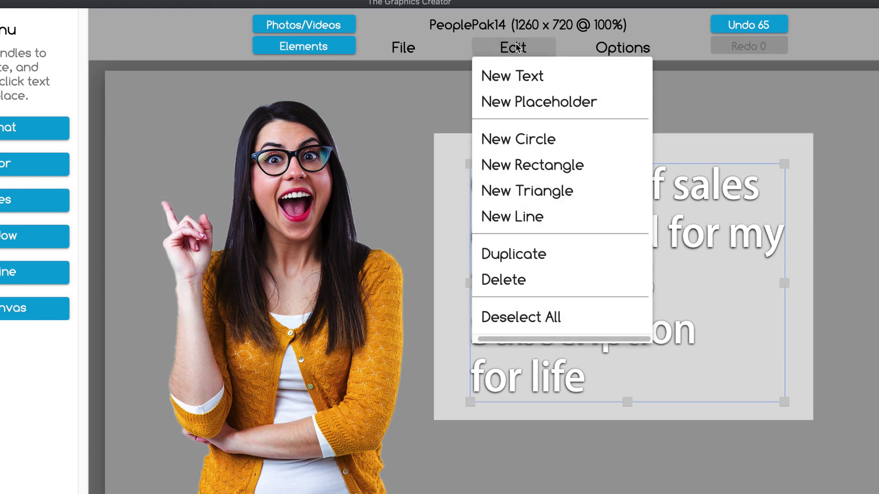
{"action": "left_click", "coordinate": [524, 147]}
{"action": "left_click_drag", "start_coordinate": [526, 278], "coordinate": [499, 195]}
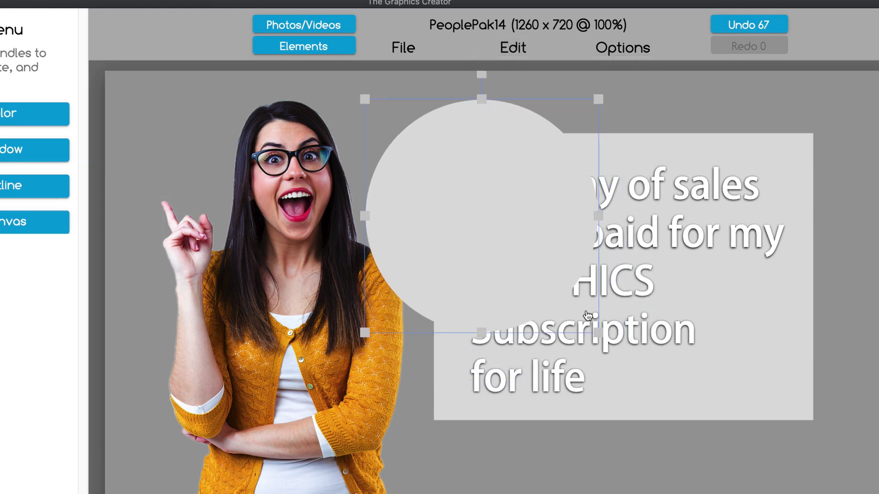
{"action": "left_click_drag", "start_coordinate": [598, 333], "coordinate": [517, 213]}
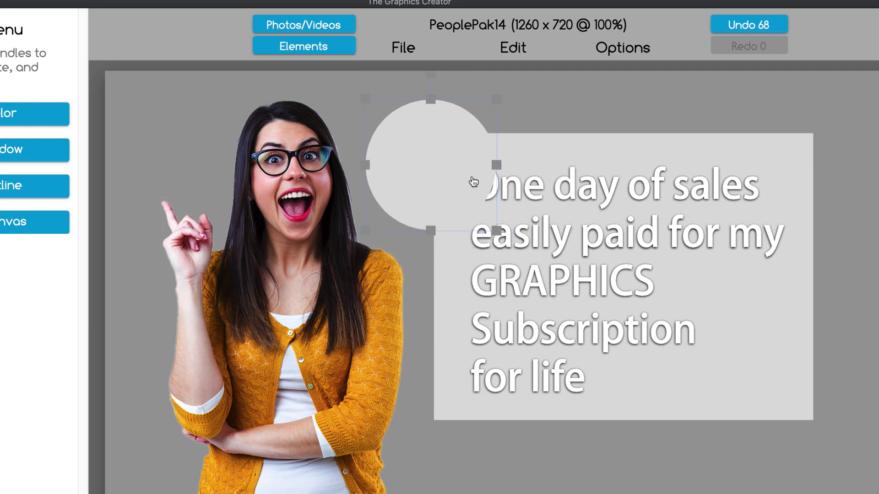
{"action": "left_click_drag", "start_coordinate": [473, 182], "coordinate": [503, 164]}
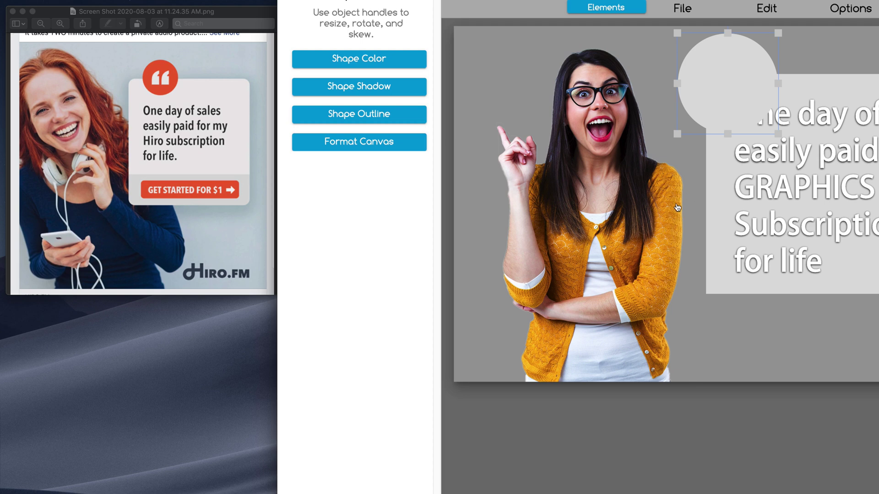
{"action": "left_click", "coordinate": [350, 60]}
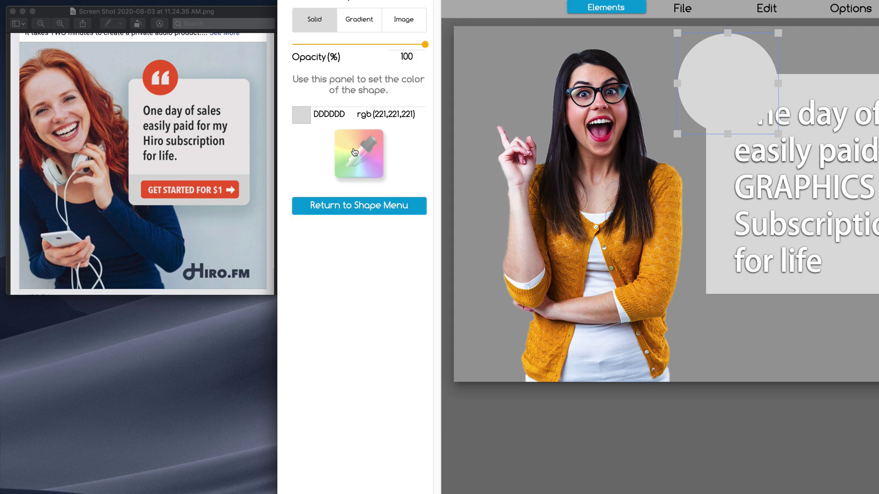
{"action": "left_click", "coordinate": [355, 153]}
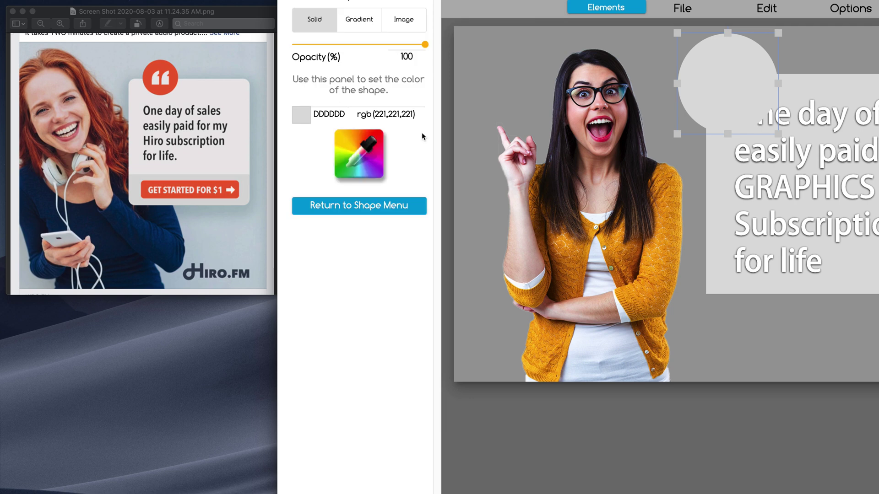
{"action": "left_click", "coordinate": [667, 204]}
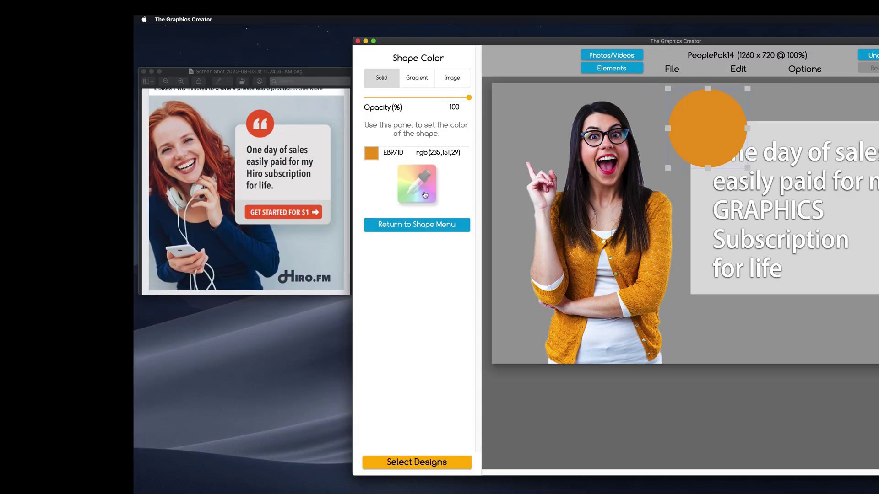
- Nudge the headline text right, then duplicate it and move the copy toward the orange circle
{"action": "left_click", "coordinate": [776, 157]}
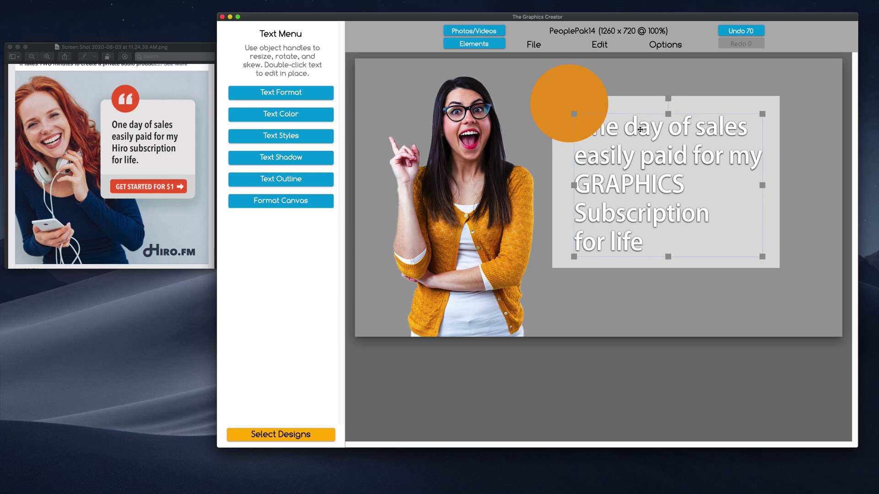
{"action": "left_click_drag", "start_coordinate": [640, 130], "coordinate": [643, 131]}
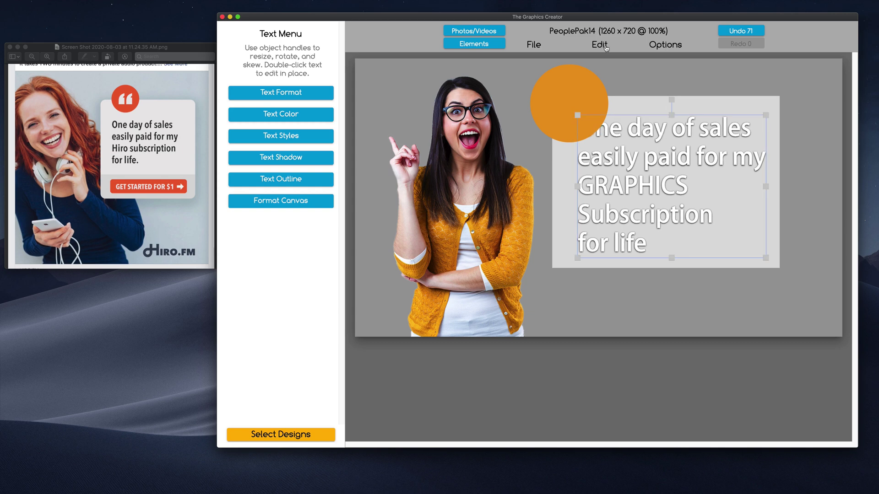
{"action": "left_click", "coordinate": [599, 44]}
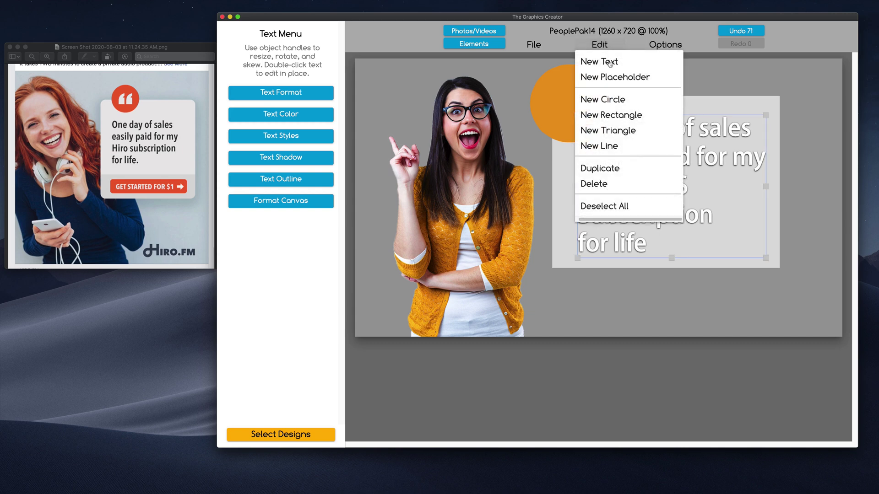
{"action": "left_click", "coordinate": [600, 168]}
{"action": "left_click_drag", "start_coordinate": [681, 176], "coordinate": [742, 269]}
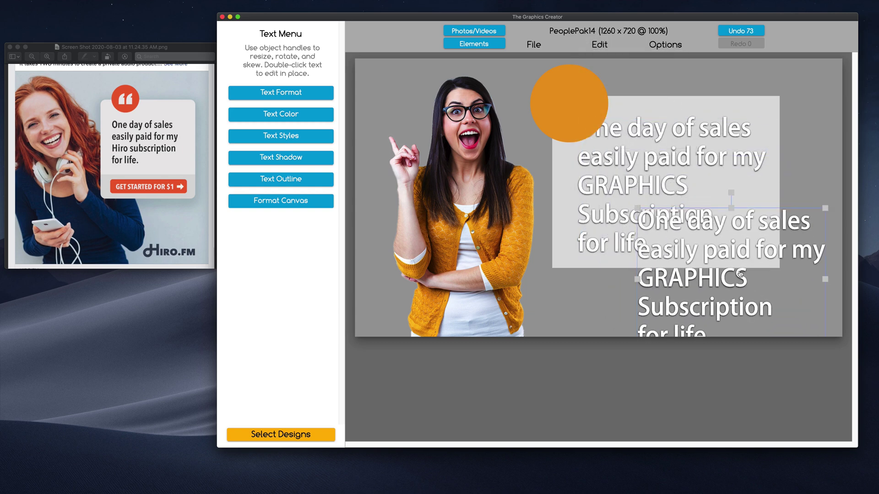
{"action": "double_click", "coordinate": [741, 271]}
- Turn the copy into a large quotation mark over the circle and open its Google Fonts preview
{"action": "key", "text": "super+a"}
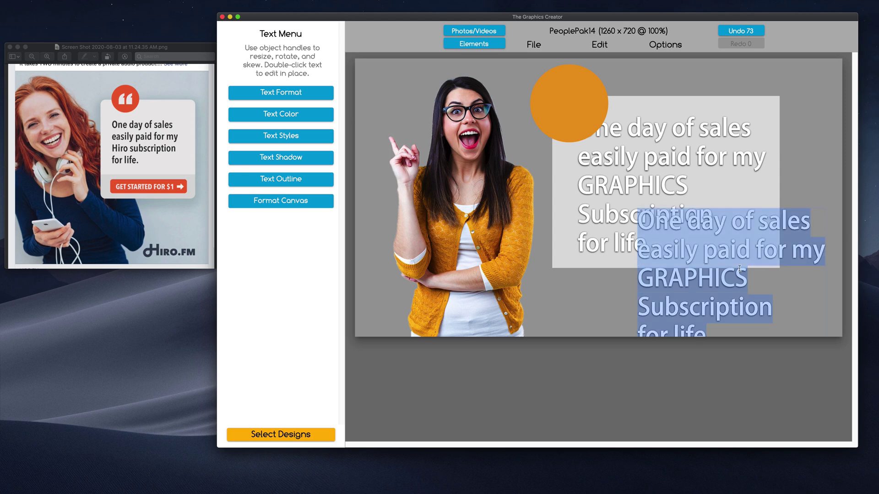
{"action": "key", "text": "BackSpace"}
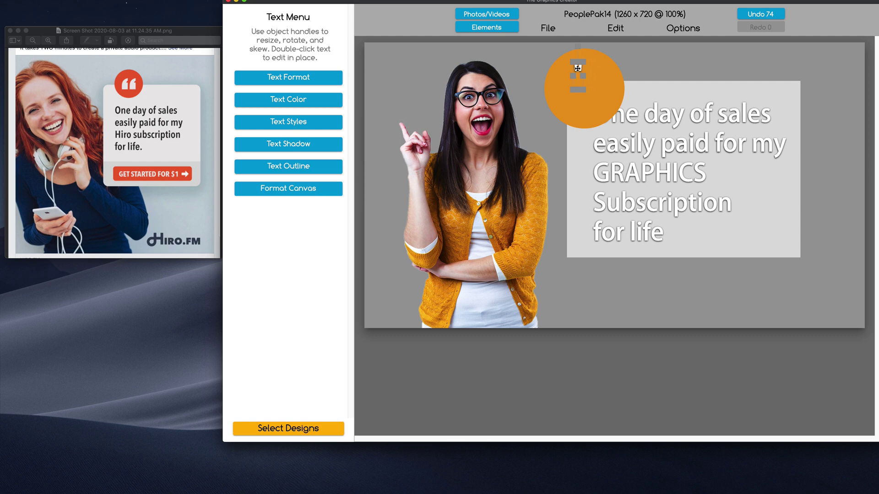
{"action": "left_click_drag", "start_coordinate": [580, 91], "coordinate": [598, 98]}
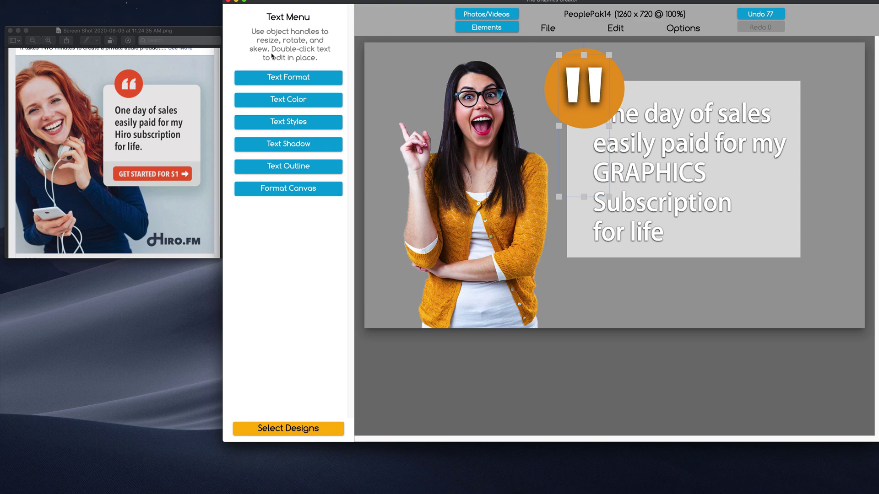
{"action": "left_click", "coordinate": [276, 77]}
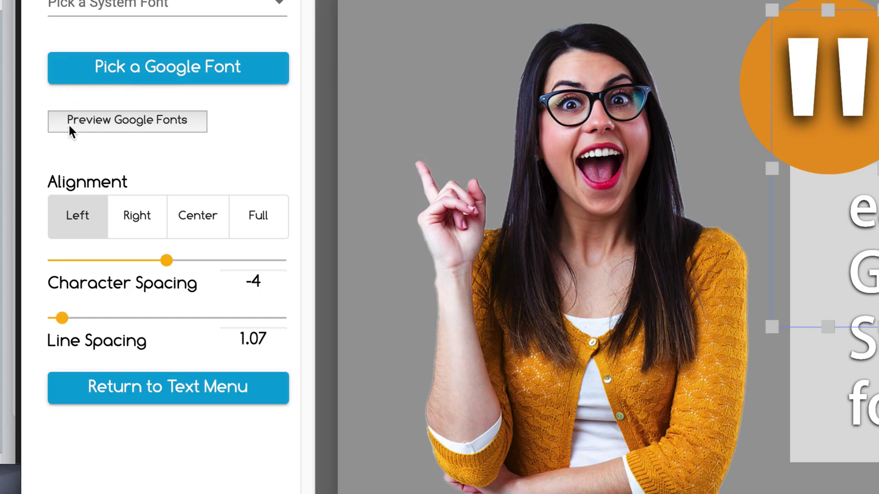
{"action": "left_click", "coordinate": [129, 123]}
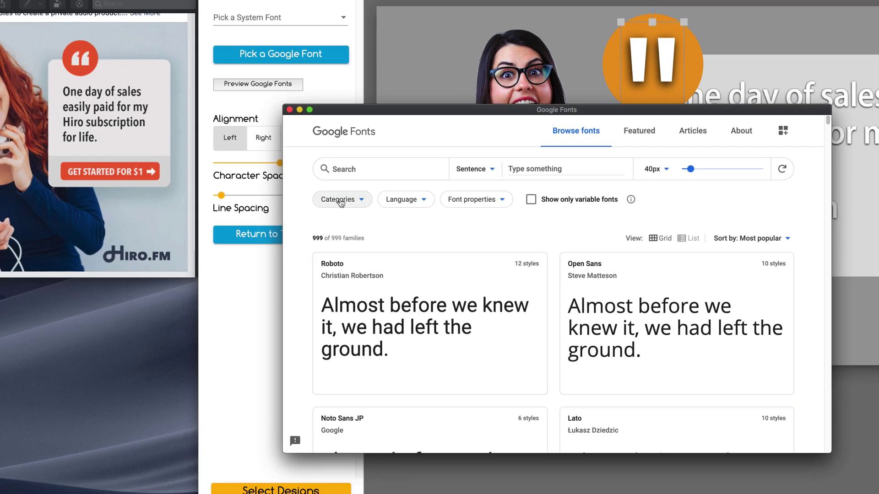
- Filter Google Fonts to show only the Display category
{"action": "left_click", "coordinate": [340, 202]}
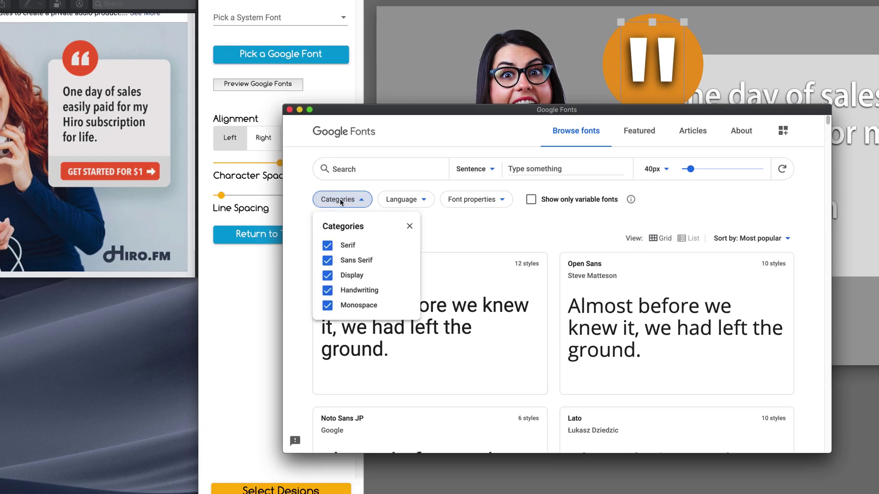
{"action": "left_click", "coordinate": [327, 246]}
{"action": "left_click", "coordinate": [327, 260]}
{"action": "left_click", "coordinate": [327, 290]}
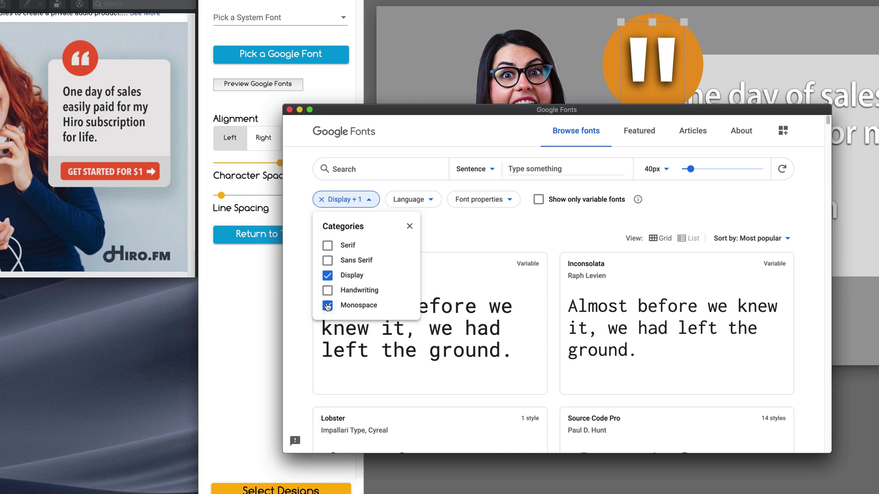
{"action": "left_click", "coordinate": [328, 306]}
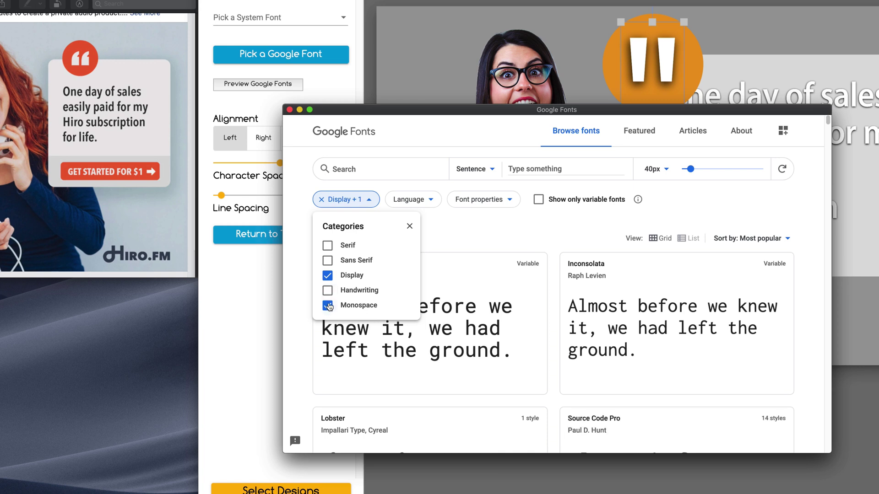
{"action": "left_click", "coordinate": [495, 344]}
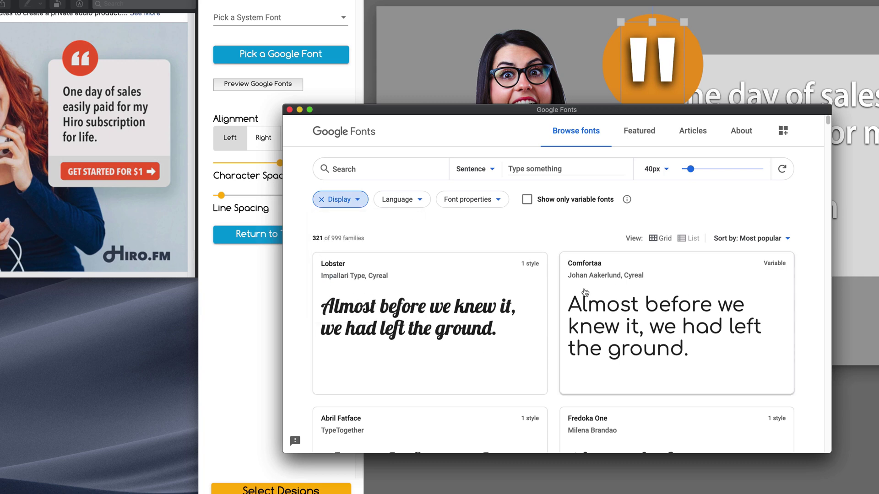
{"action": "scroll", "coordinate": [585, 298], "scroll_direction": "down", "scroll_amount": 8}
{"action": "scroll", "coordinate": [586, 310], "scroll_direction": "up", "scroll_amount": 8}
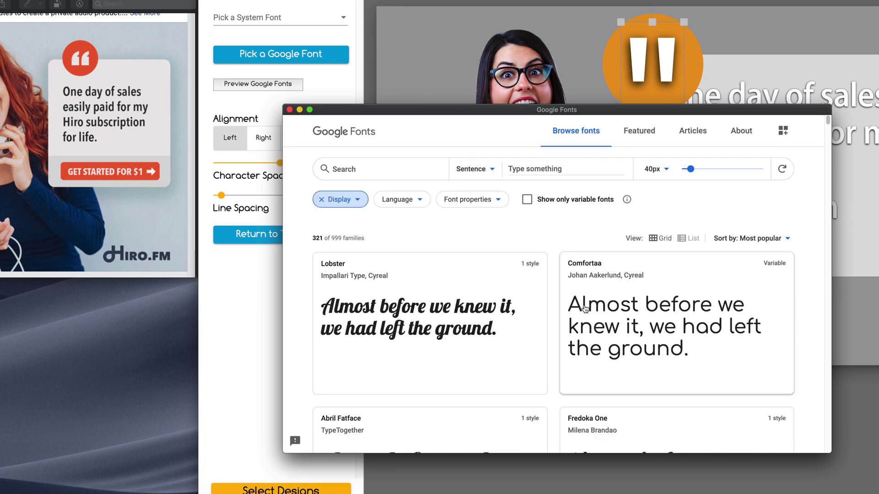
- On the Lobster font page, enlarge the preview and set the preview text to a quotation mark
{"action": "left_click", "coordinate": [481, 314]}
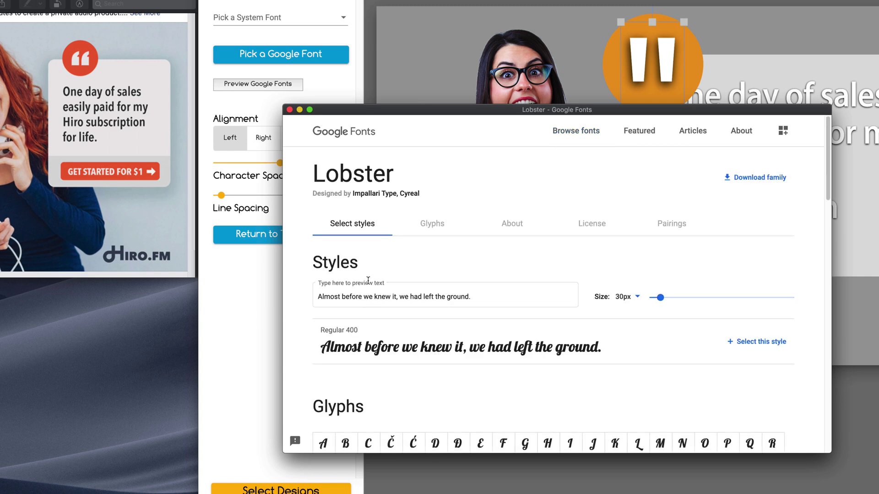
{"action": "left_click", "coordinate": [371, 297]}
{"action": "key", "text": "super+a"}
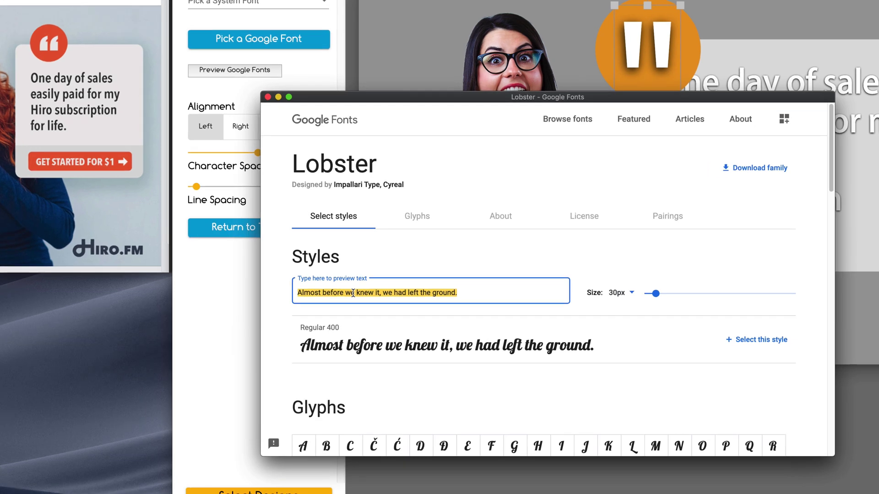
{"action": "type", "text": "whatever I wanted"}
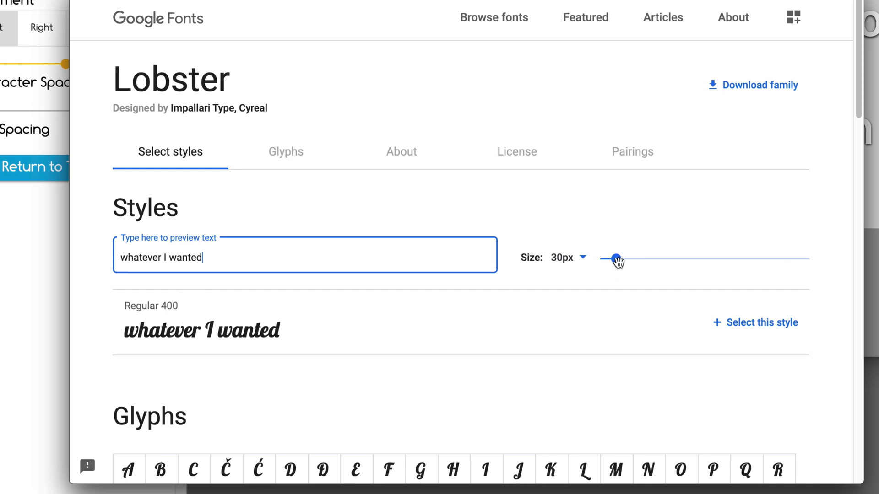
{"action": "left_click_drag", "start_coordinate": [617, 259], "coordinate": [652, 259]}
{"action": "left_click", "coordinate": [199, 255]}
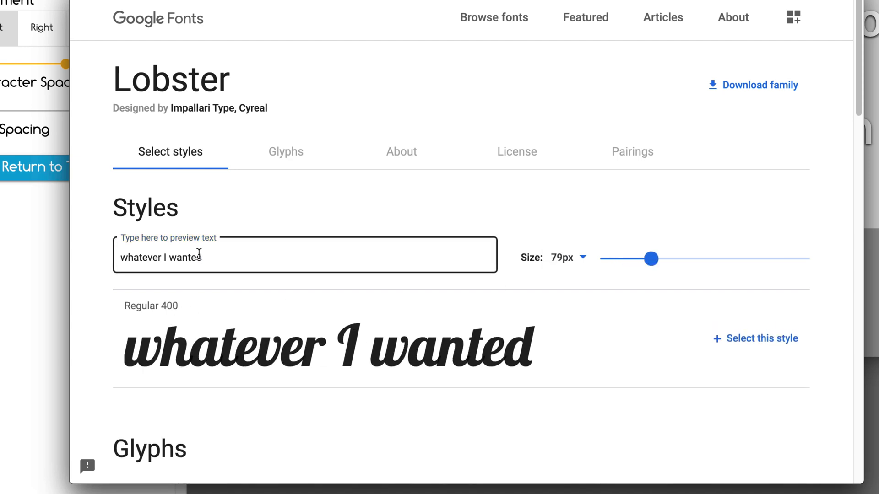
{"action": "triple_click", "coordinate": [199, 255]}
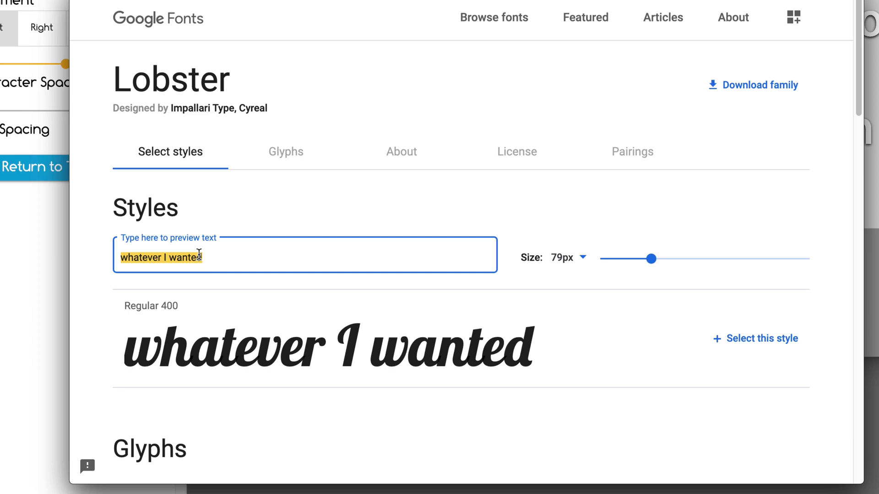
{"action": "type", "text": "\""}
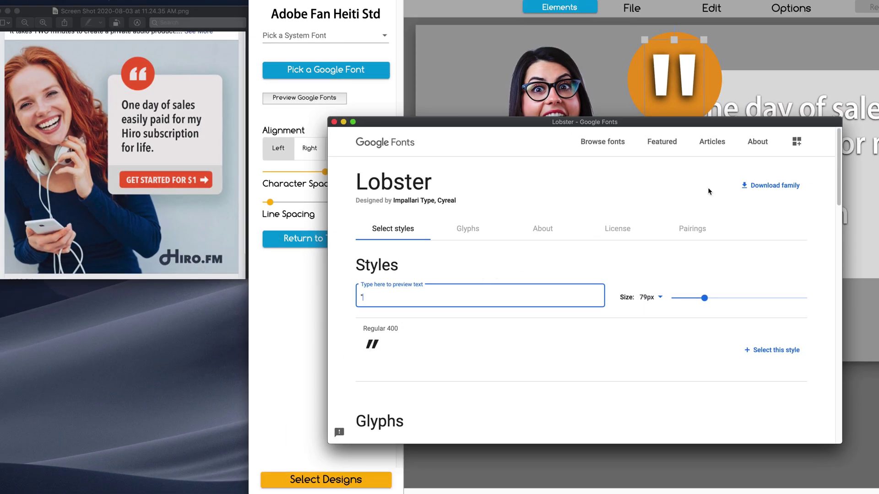
- Return to the font list and enlarge the Google Fonts window to browse more Display fonts
{"action": "left_click", "coordinate": [602, 146]}
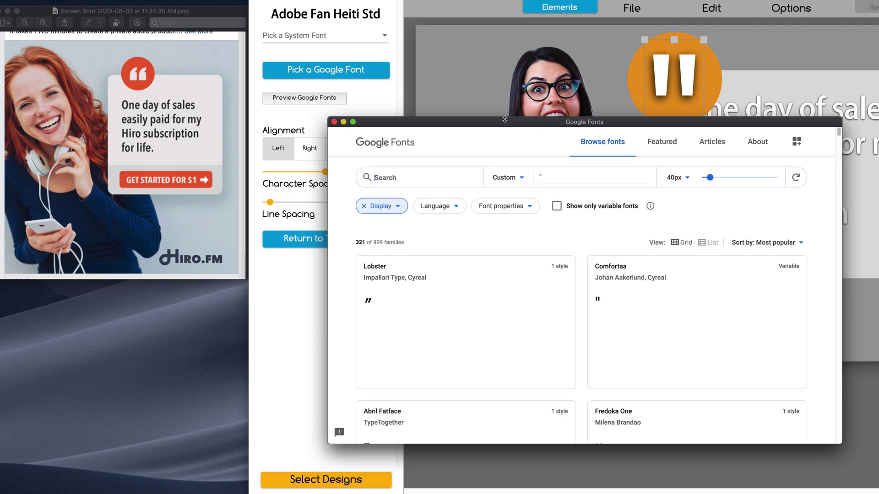
{"action": "left_click_drag", "start_coordinate": [505, 119], "coordinate": [450, 45]}
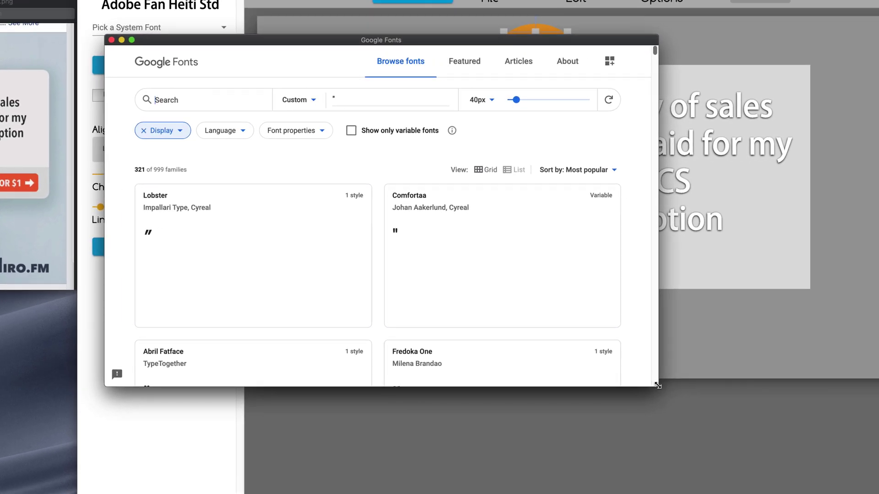
{"action": "left_click_drag", "start_coordinate": [658, 386], "coordinate": [758, 460]}
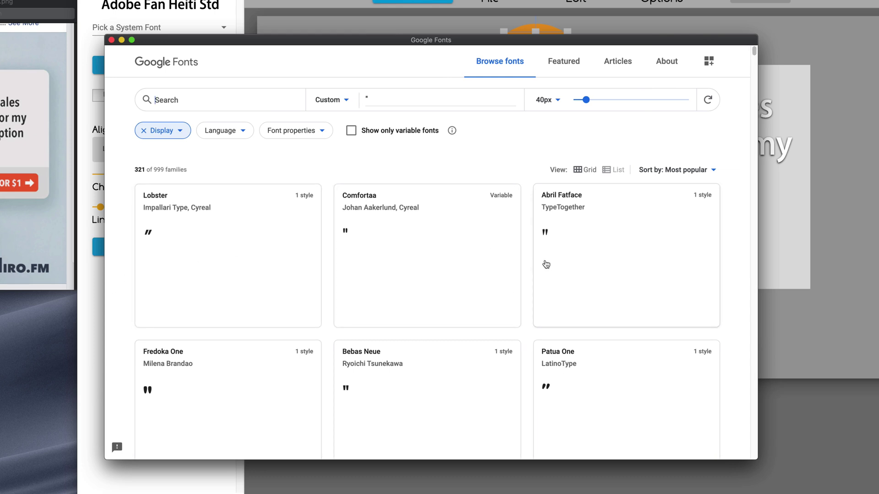
{"action": "scroll", "coordinate": [546, 265], "scroll_direction": "down", "scroll_amount": 5}
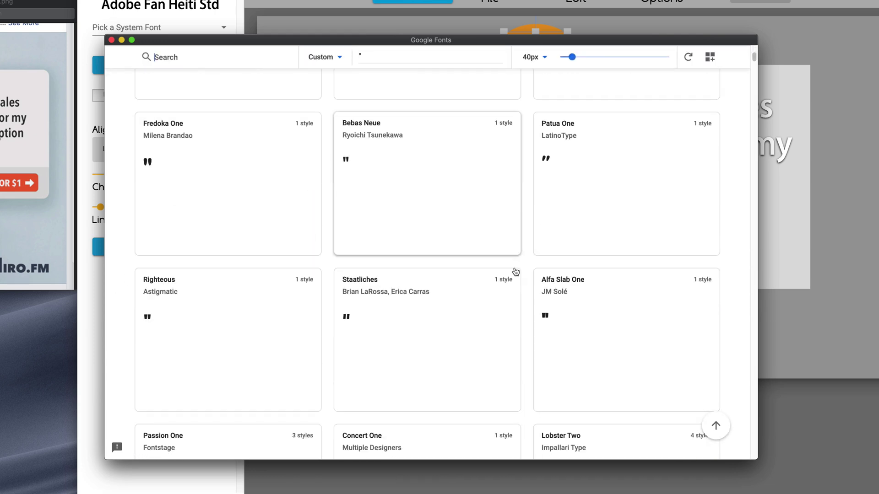
{"action": "scroll", "coordinate": [516, 272], "scroll_direction": "down", "scroll_amount": 4}
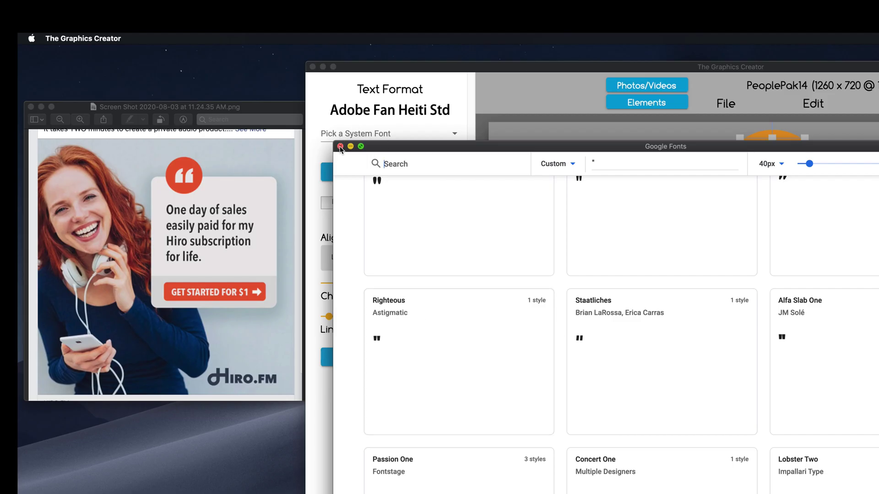
- Close Google Fonts, search the font picker for 'passion', and apply Passion One to the quote mark
{"action": "left_click", "coordinate": [340, 146]}
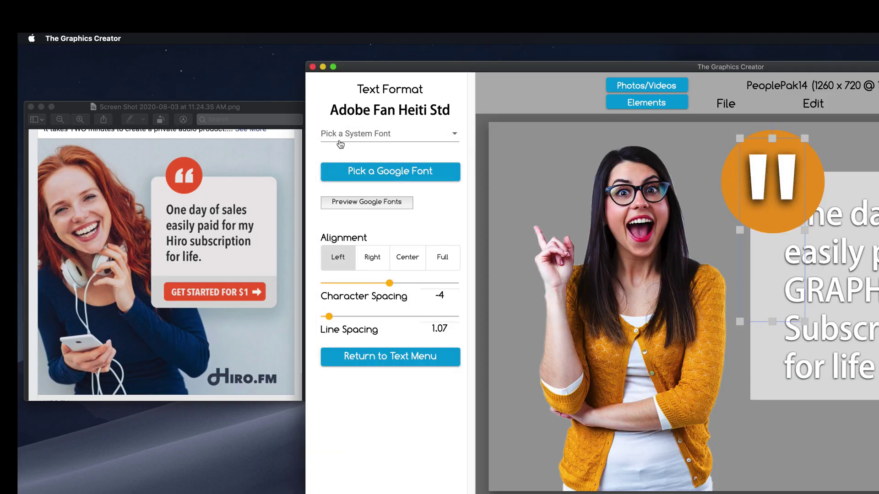
{"action": "left_click", "coordinate": [394, 172]}
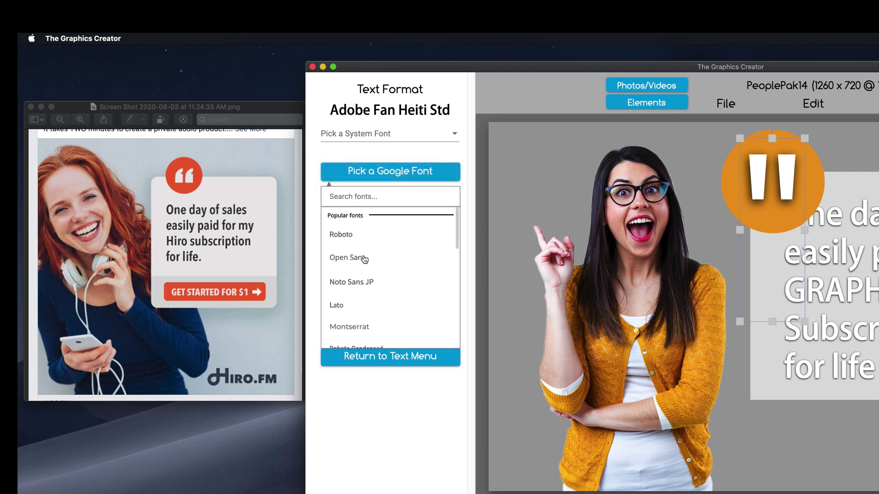
{"action": "type", "text": "pas"}
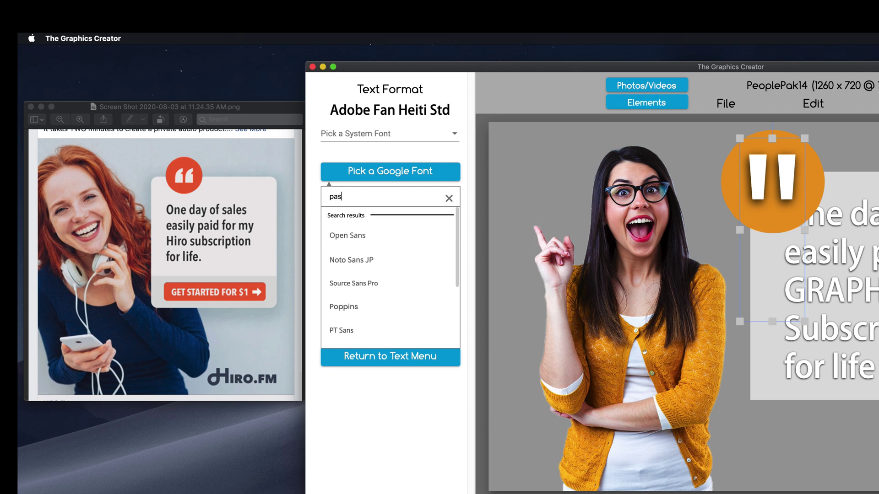
{"action": "type", "text": "sion on"}
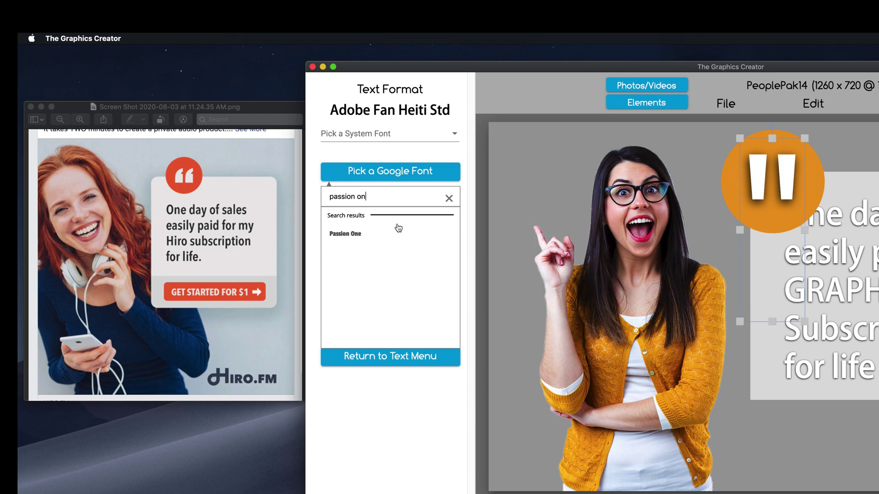
{"action": "left_click", "coordinate": [344, 236]}
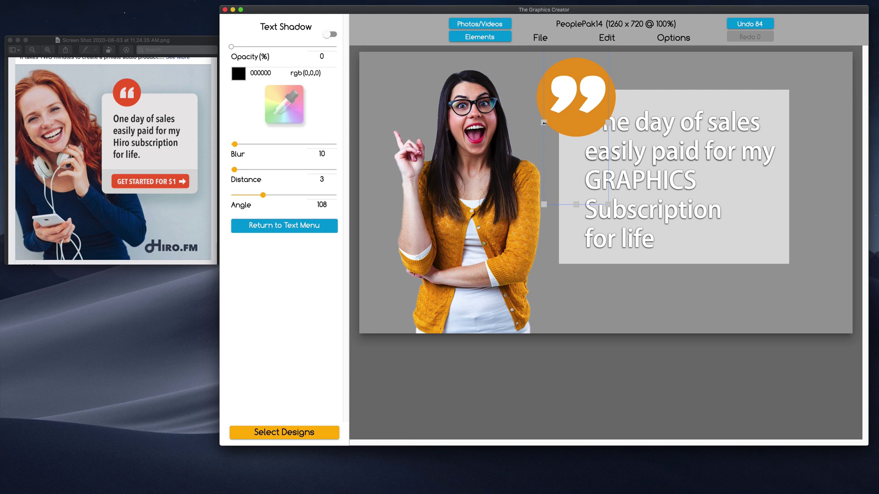
- Flip the quote mark horizontally and nudge it right inside the orange circle
{"action": "left_click_drag", "start_coordinate": [544, 123], "coordinate": [662, 124]}
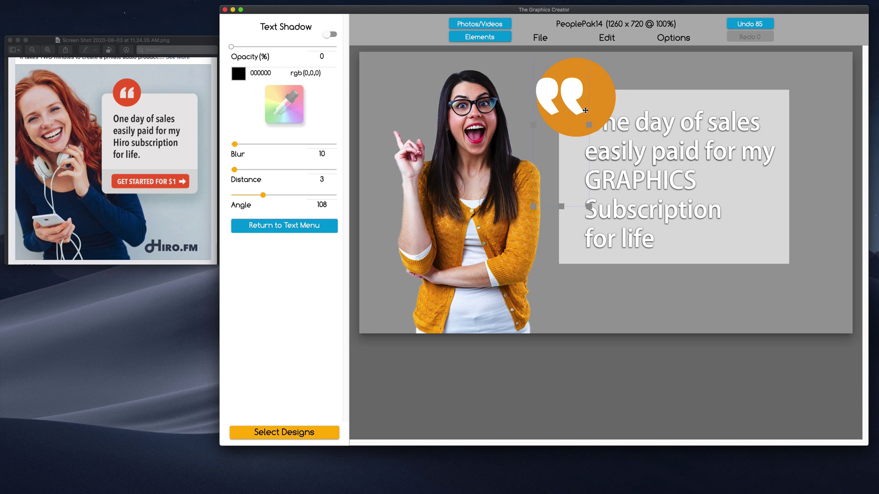
{"action": "left_click_drag", "start_coordinate": [585, 110], "coordinate": [593, 109]}
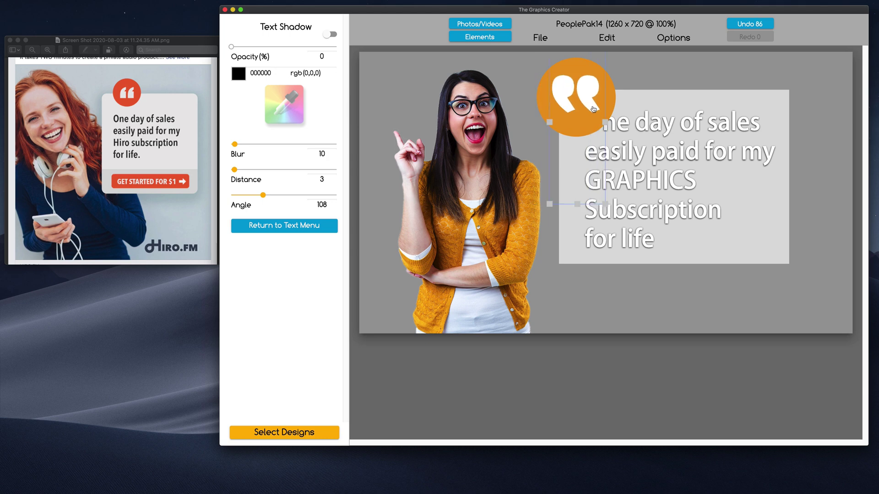
{"action": "left_click", "coordinate": [683, 251]}
- Move the grey text box and its quote text lower, and make the text black
{"action": "left_click", "coordinate": [683, 252]}
{"action": "left_click_drag", "start_coordinate": [683, 251], "coordinate": [681, 270]}
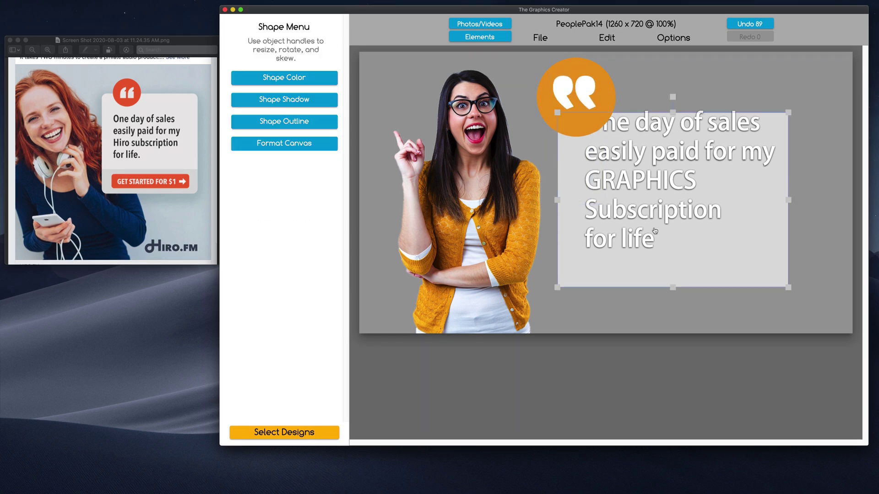
{"action": "left_click", "coordinate": [662, 216]}
{"action": "left_click_drag", "start_coordinate": [662, 216], "coordinate": [659, 235]}
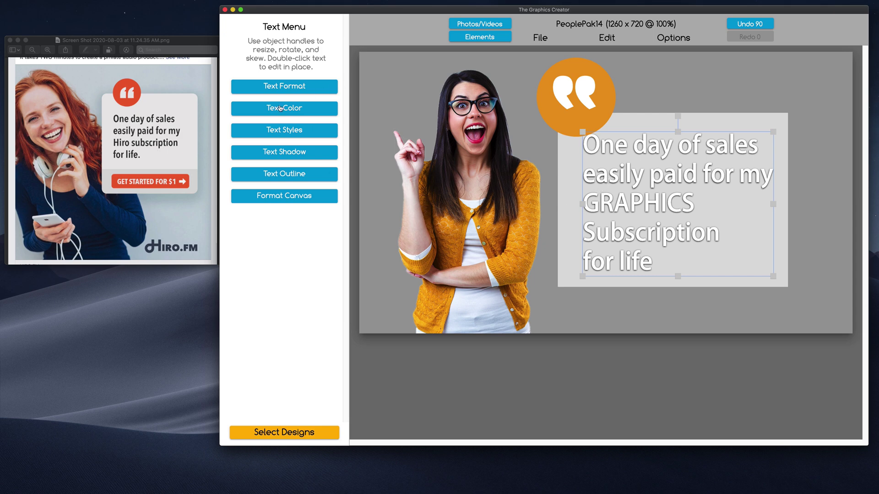
{"action": "left_click", "coordinate": [281, 109]}
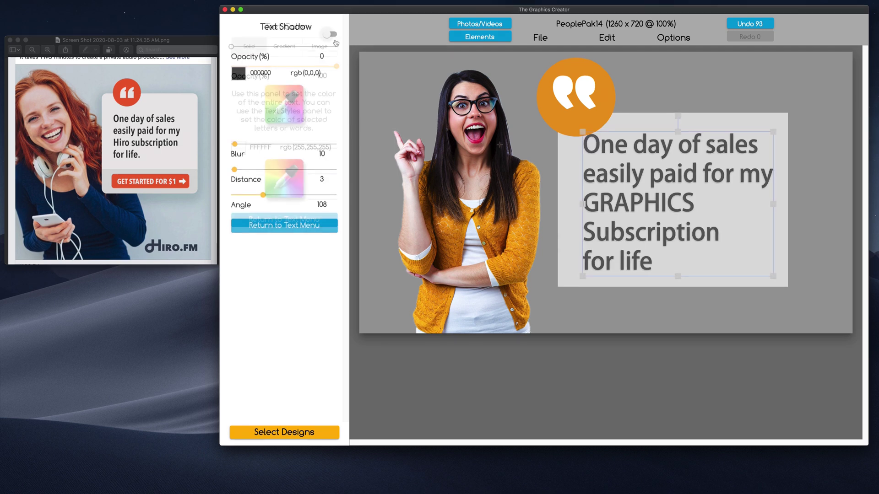
{"action": "left_click", "coordinate": [732, 303]}
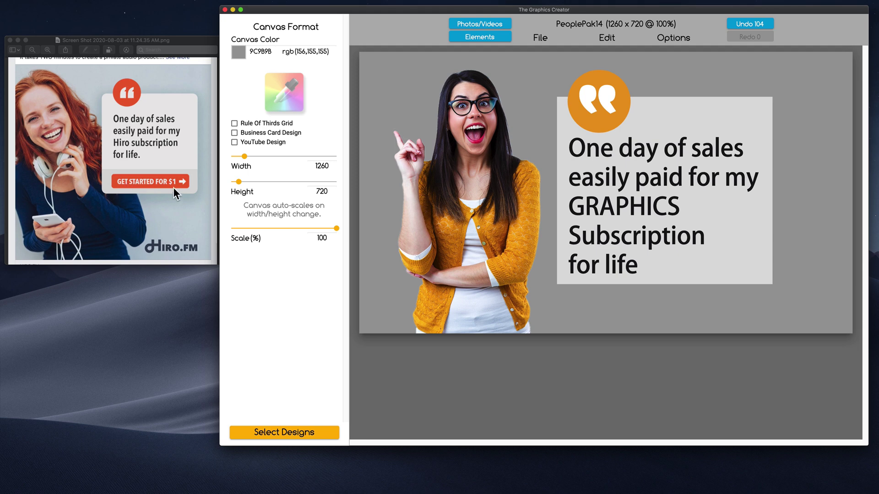
- Shrink the orange quote badge up-left and raise the quote text slightly
{"action": "left_click", "coordinate": [605, 127]}
{"action": "left_click_drag", "start_coordinate": [606, 127], "coordinate": [598, 120]}
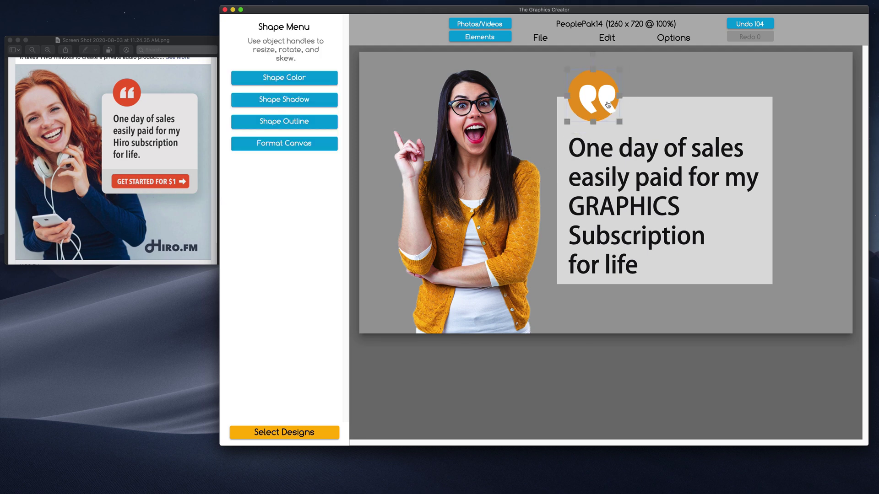
{"action": "left_click", "coordinate": [593, 94]}
{"action": "left_click_drag", "start_coordinate": [643, 150], "coordinate": [641, 138]}
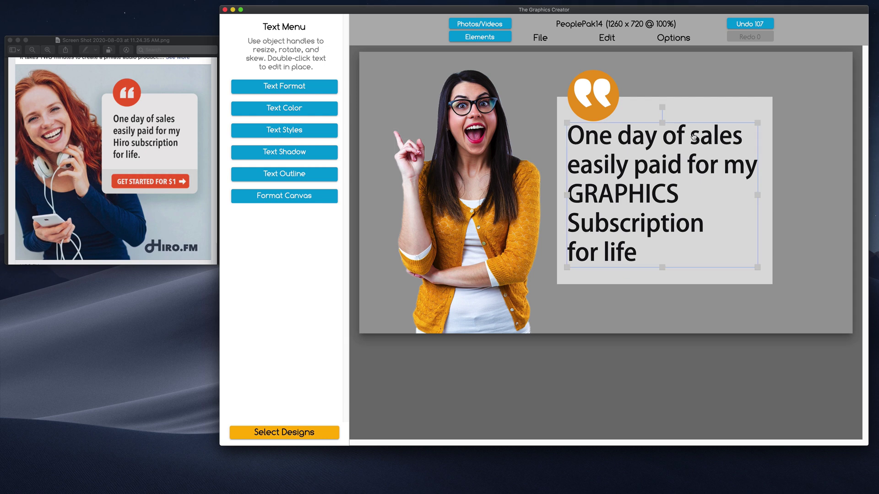
- Duplicate the grey box and shrink the copy into a strip below the quote text
{"action": "left_click", "coordinate": [714, 106]}
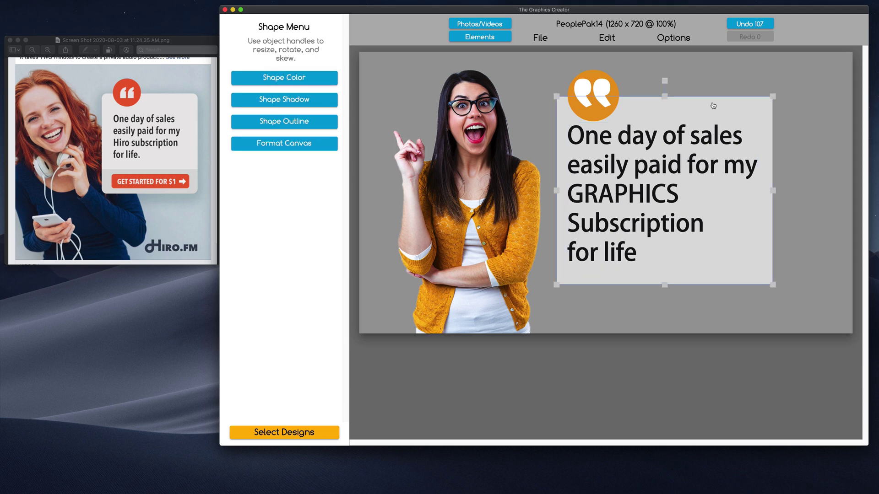
{"action": "left_click", "coordinate": [608, 38]}
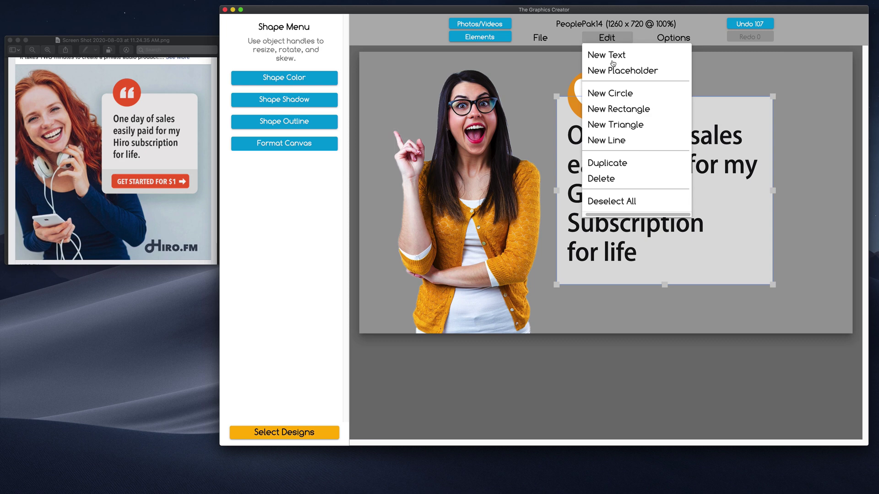
{"action": "left_click", "coordinate": [613, 164]}
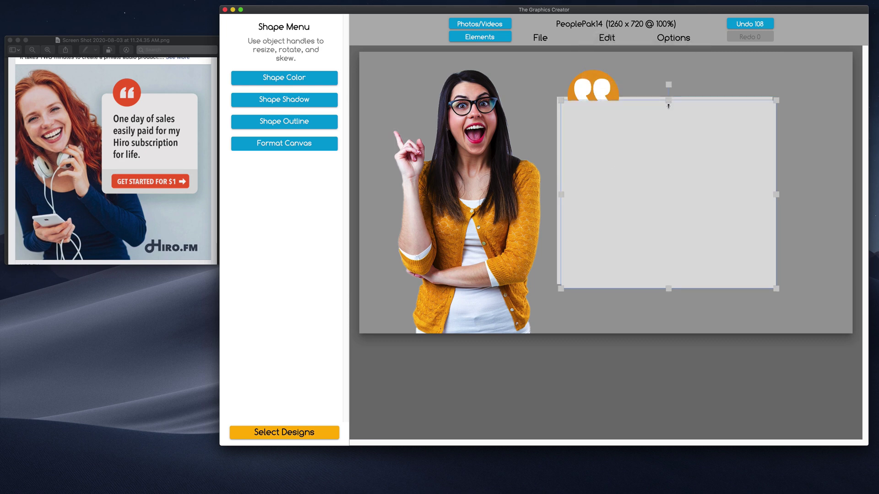
{"action": "left_click_drag", "start_coordinate": [669, 106], "coordinate": [668, 314]}
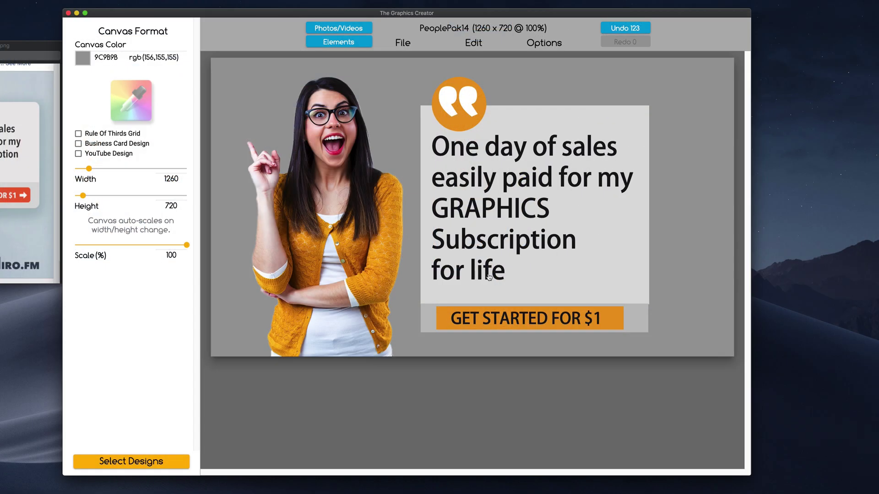
{"action": "left_click", "coordinate": [486, 211]}
{"action": "left_click", "coordinate": [679, 245]}
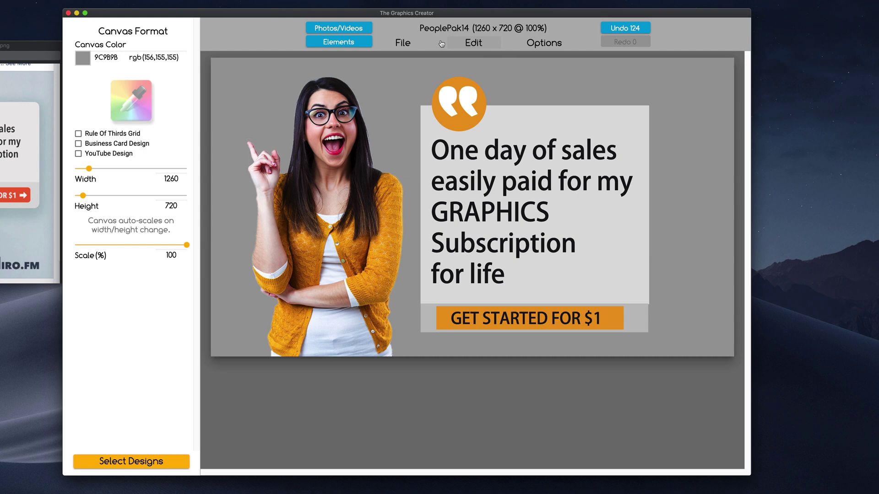
- Search Pexels for 'Tropics' and set the beach photo as the ad background
{"action": "left_click", "coordinate": [337, 30]}
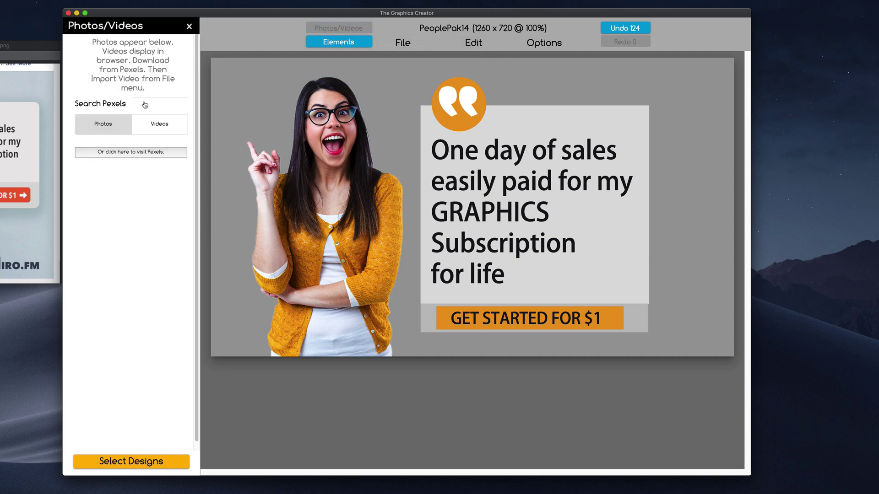
{"action": "left_click", "coordinate": [144, 105]}
{"action": "type", "text": "Tropic"}
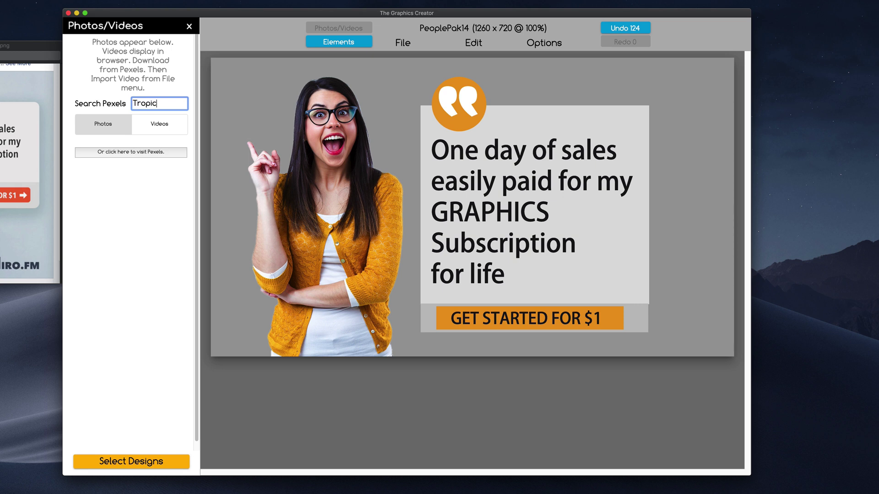
{"action": "type", "text": "sa"}
{"action": "key", "text": "BackSpace"}
{"action": "key", "text": "BackSpace"}
{"action": "key", "text": "BackSpace"}
{"action": "key", "text": "BackSpace"}
{"action": "key", "text": "BackSpace"}
{"action": "key", "text": "BackSpace"}
{"action": "scroll", "coordinate": [144, 203], "scroll_direction": "down", "scroll_amount": 2}
{"action": "left_click", "coordinate": [128, 271]}
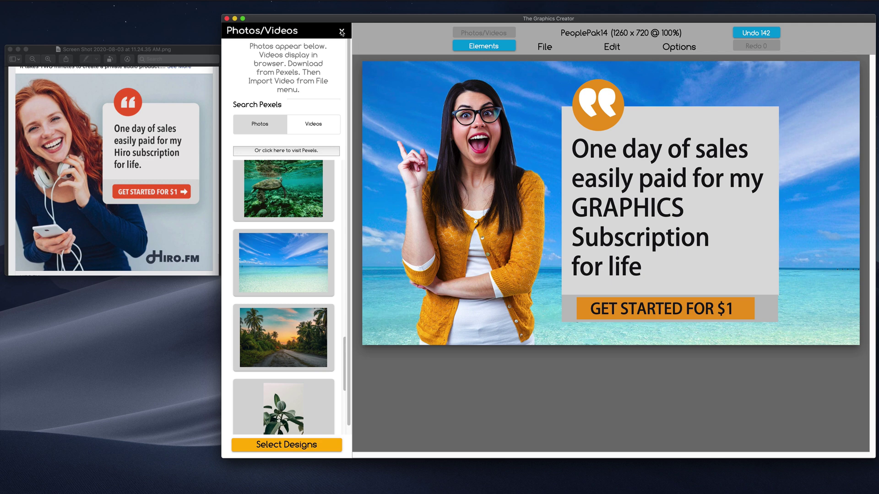
{"action": "left_click", "coordinate": [341, 32]}
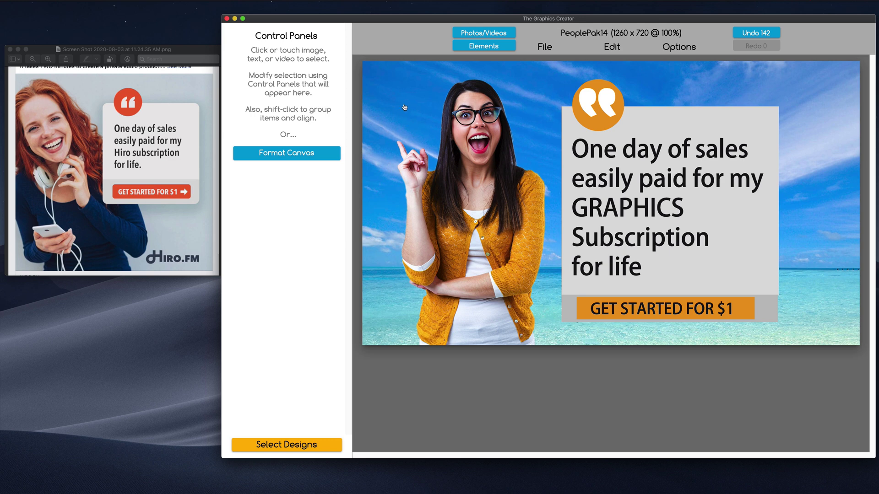
- Lower the beach background image's opacity to about 25%
{"action": "left_click", "coordinate": [400, 105]}
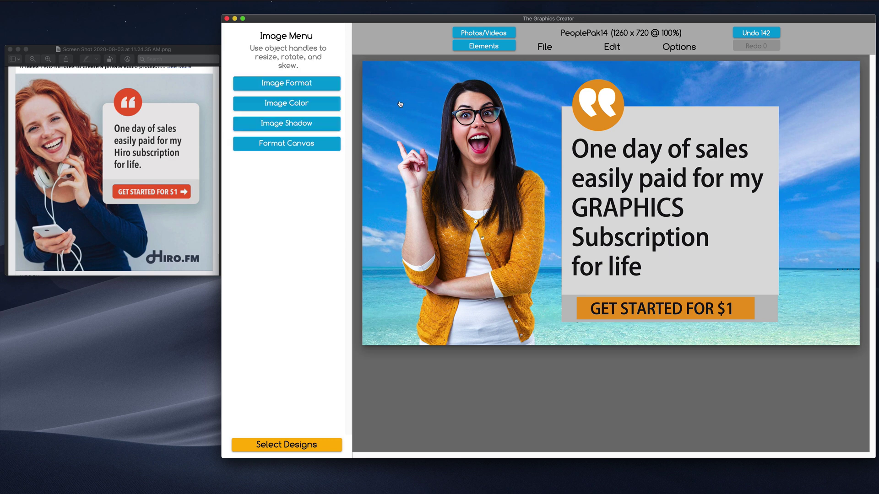
{"action": "left_click", "coordinate": [279, 85]}
{"action": "left_click_drag", "start_coordinate": [339, 48], "coordinate": [254, 48]}
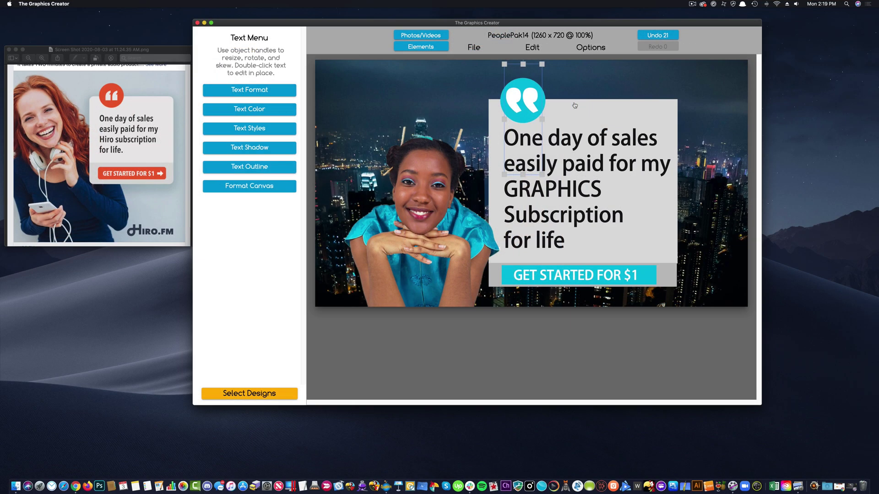
- Select the quote box and then the city background image on the city design
{"action": "left_click", "coordinate": [575, 105]}
{"action": "left_click", "coordinate": [607, 84]}
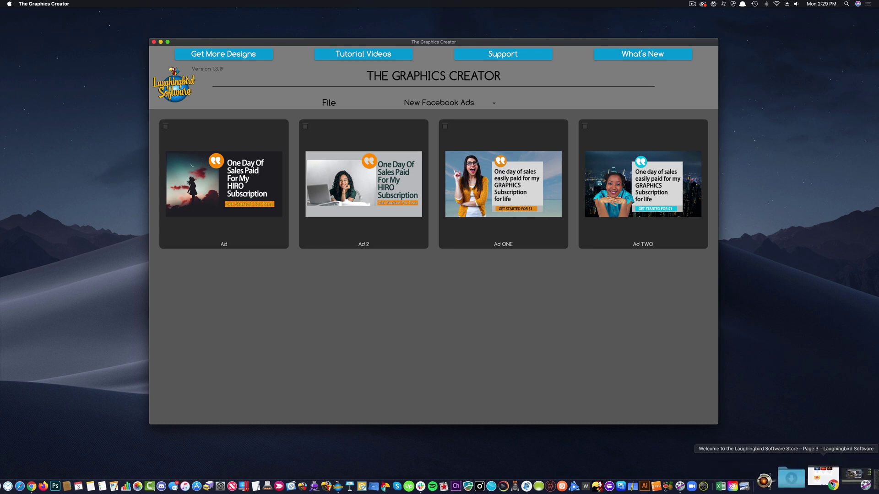
- Bring back The Ads Downloaded folder in Finder, preview Ad TWO.png, then close the preview
{"action": "left_click", "coordinate": [855, 477]}
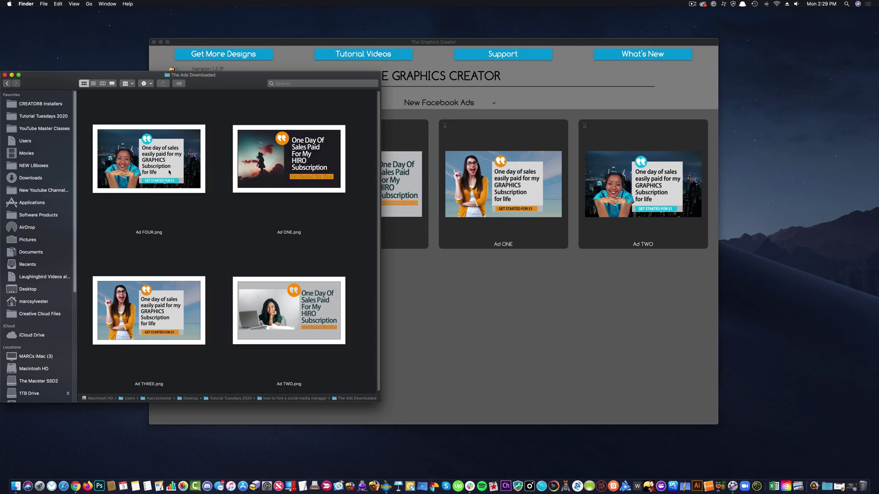
{"action": "double_click", "coordinate": [276, 316]}
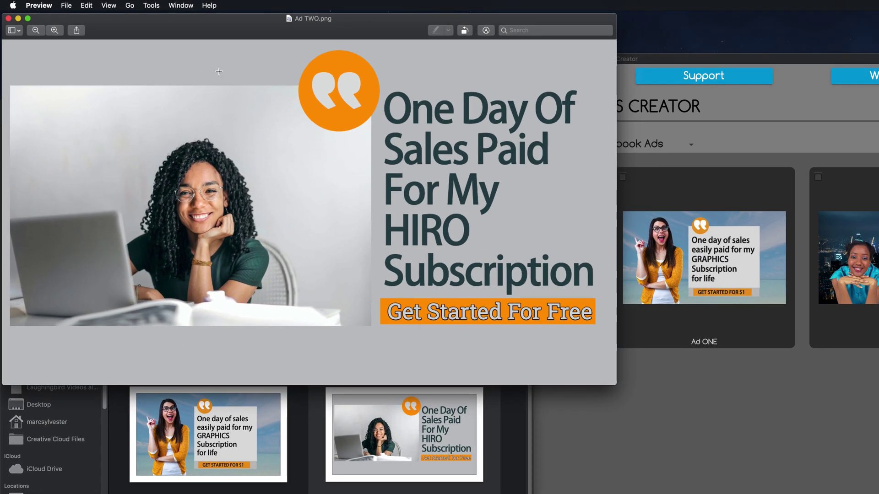
{"action": "key", "text": "super+q"}
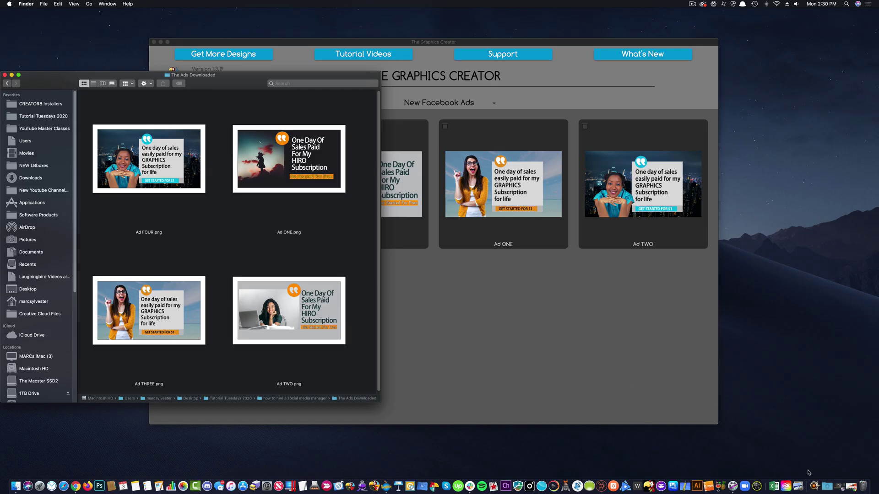
- Bring Fiverr back in Chrome and search services for 'social media manag'
{"action": "left_click", "coordinate": [851, 486]}
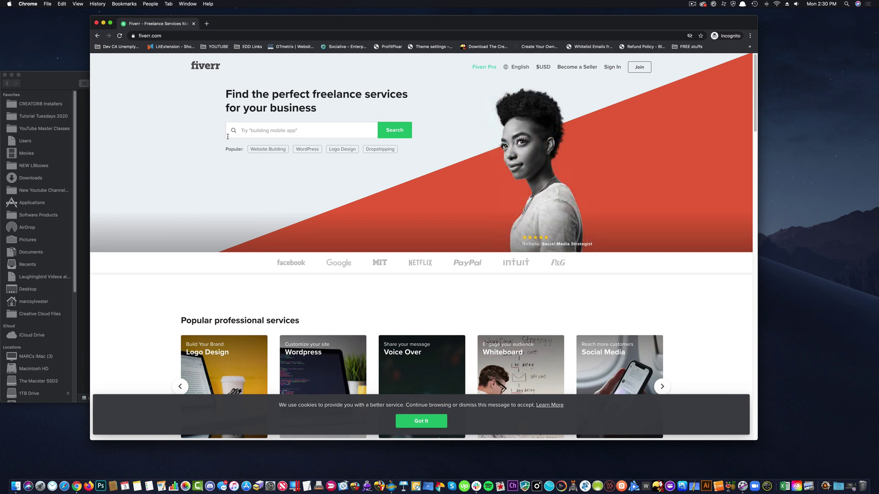
{"action": "left_click", "coordinate": [246, 132]}
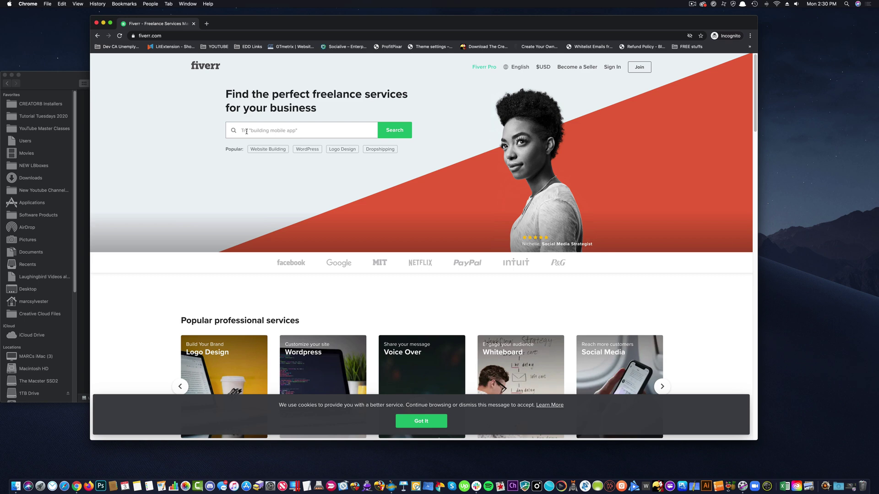
{"action": "type", "text": "social "}
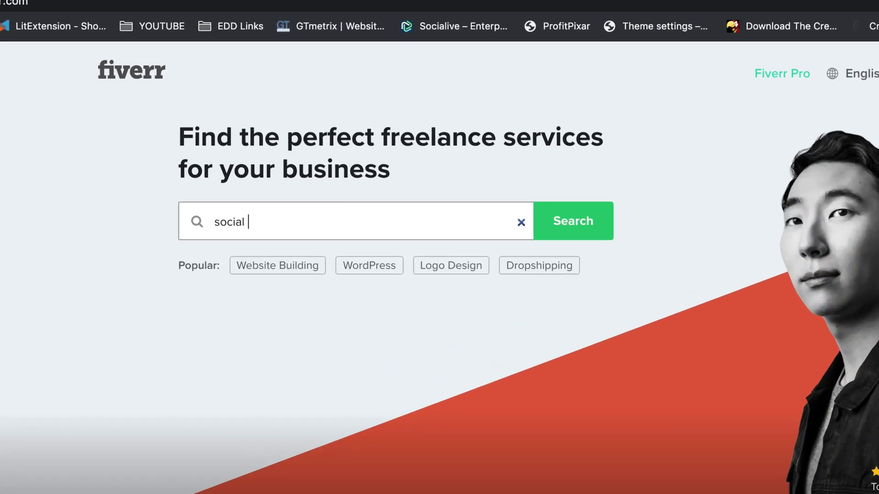
{"action": "type", "text": "media manag"}
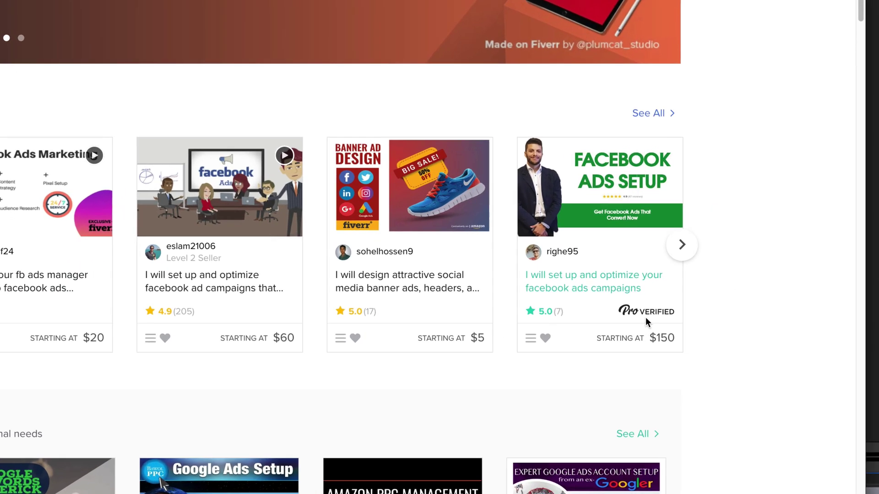
{"action": "mouse_move", "coordinate": [646, 316]}
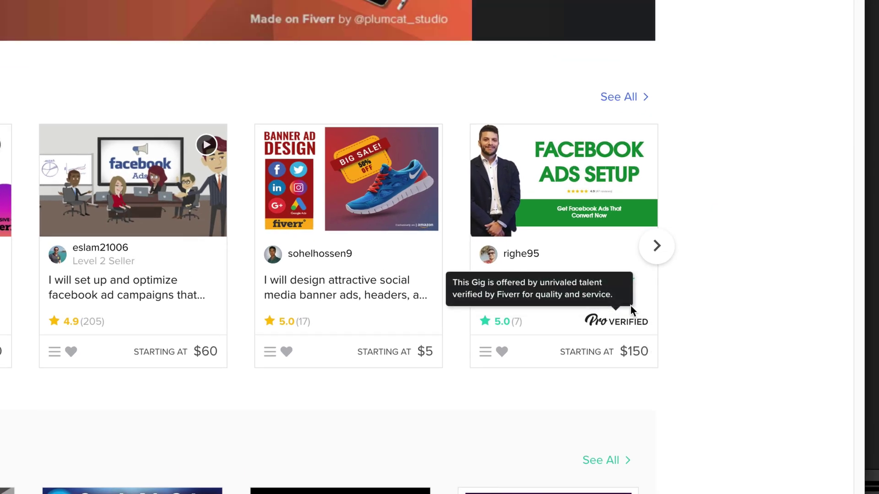
{"action": "scroll", "coordinate": [631, 305], "scroll_direction": "up", "scroll_amount": 2}
{"action": "scroll", "coordinate": [597, 363], "scroll_direction": "down", "scroll_amount": 1}
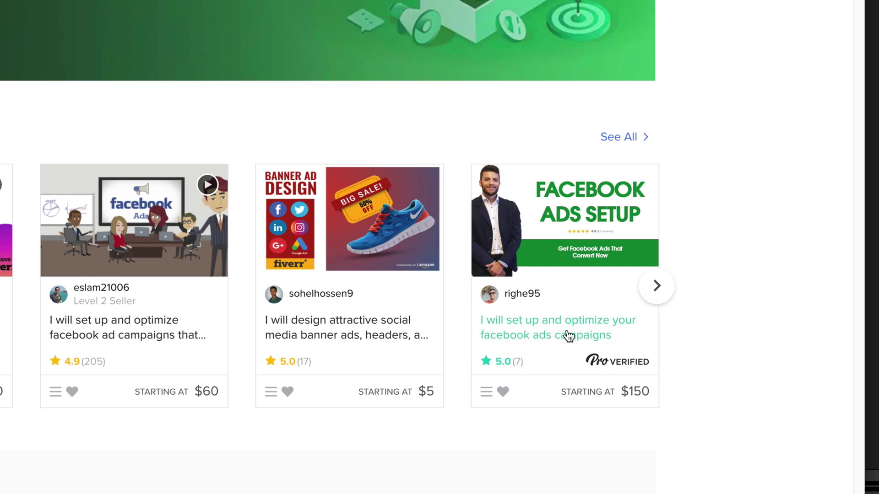
{"action": "scroll", "coordinate": [558, 325], "scroll_direction": "right", "scroll_amount": 1}
{"action": "left_click", "coordinate": [548, 338]}
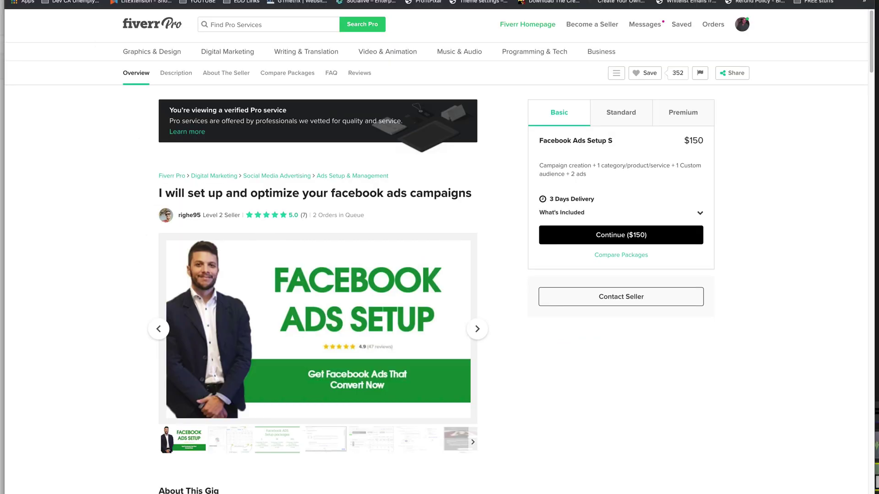
{"action": "key", "text": "super+bracketleft"}
{"action": "scroll", "coordinate": [69, 143], "scroll_direction": "down", "scroll_amount": 1}
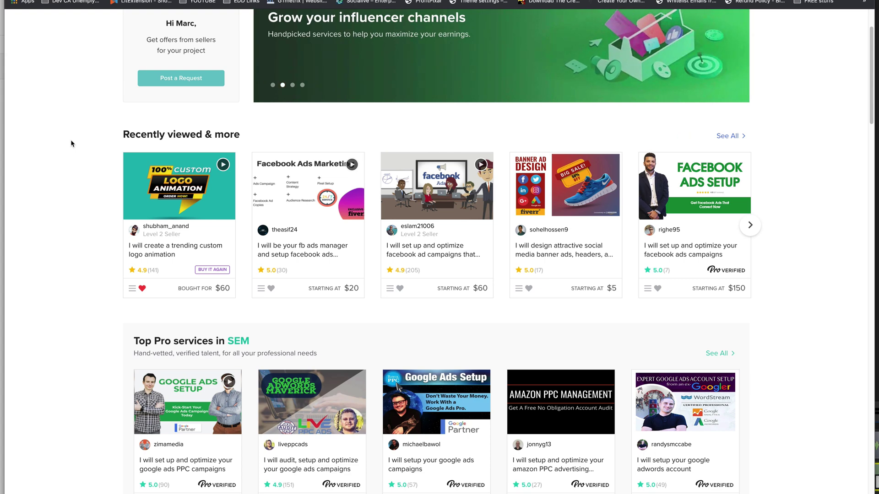
- Scroll down the Fiverr home page to the Top Pro services in SEM listings
{"action": "scroll", "coordinate": [49, 195], "scroll_direction": "down", "scroll_amount": 2}
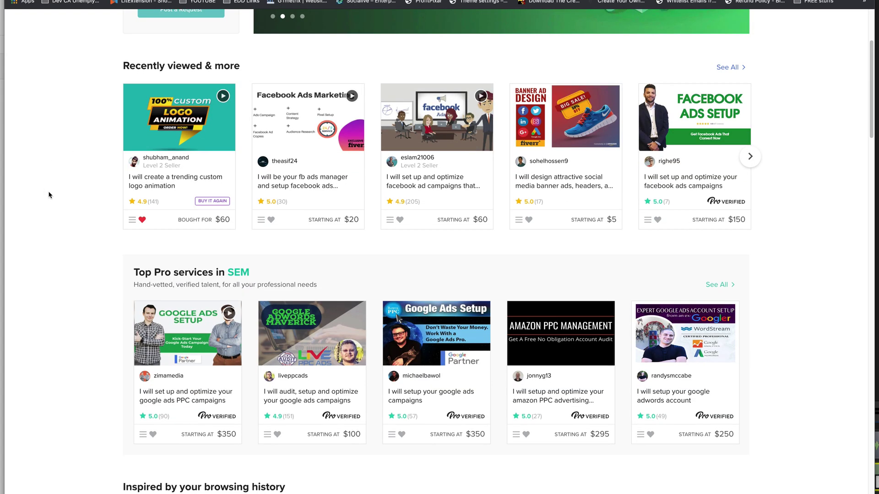